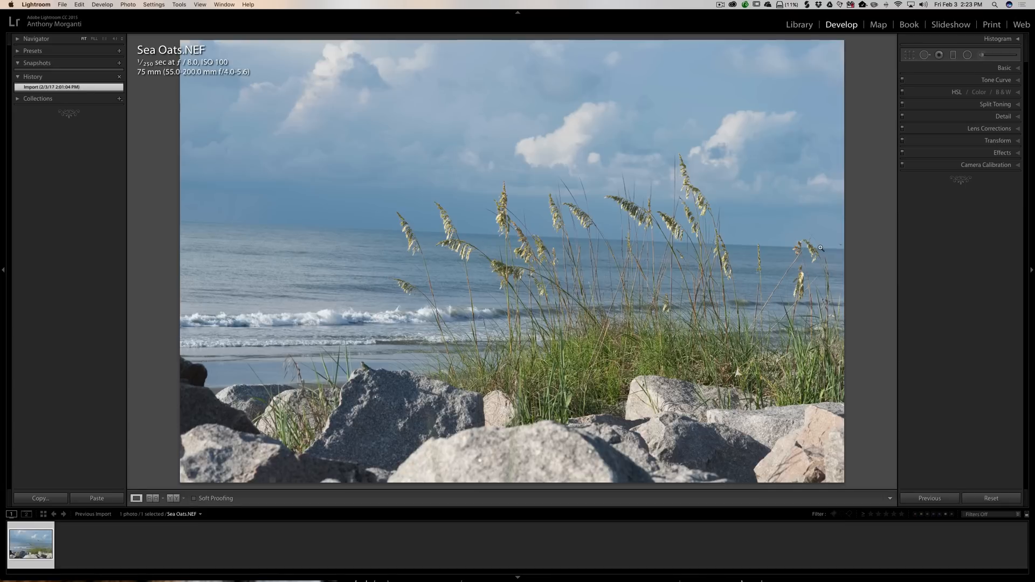
# - Turn on Remove Chromatic Aberration and Enable Profile Corrections in the Lens Corrections settings
pyautogui.click(983, 131)
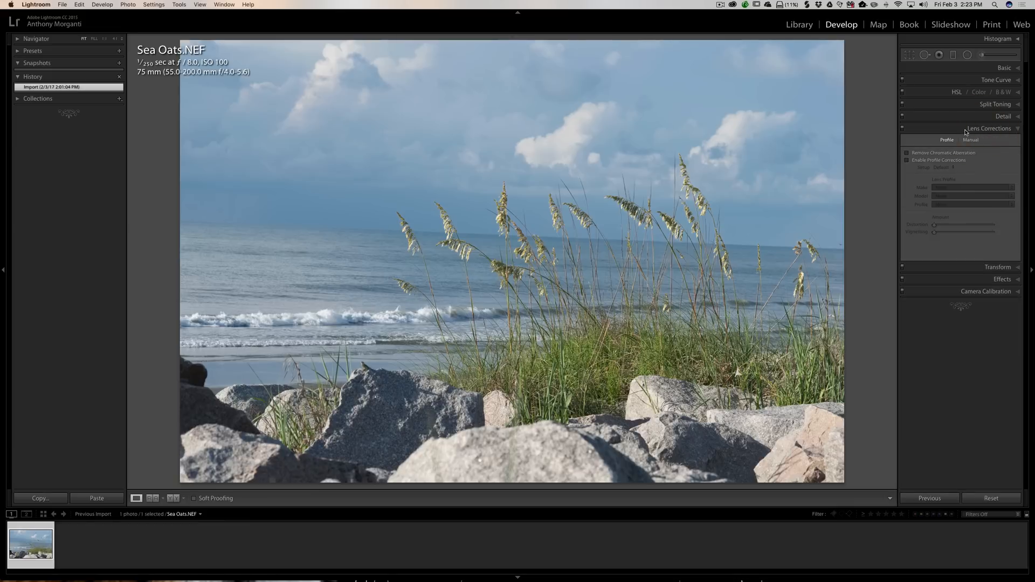
pyautogui.click(907, 153)
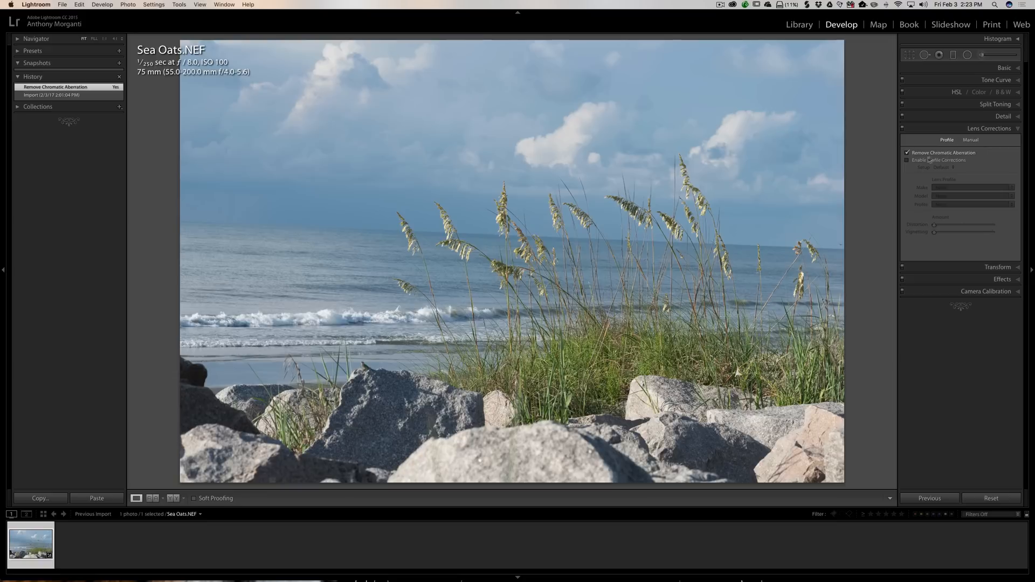
pyautogui.click(908, 161)
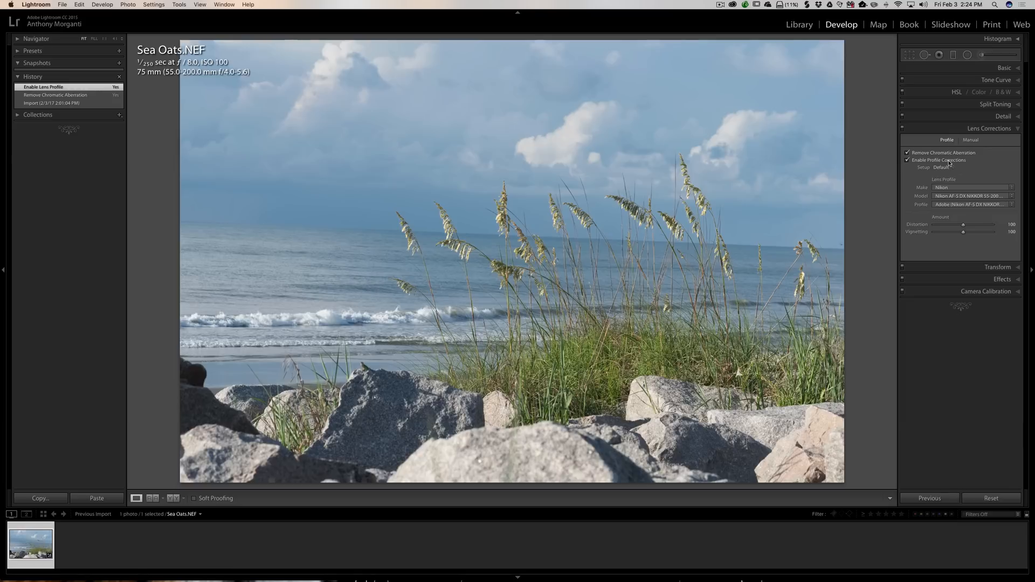
pyautogui.click(985, 130)
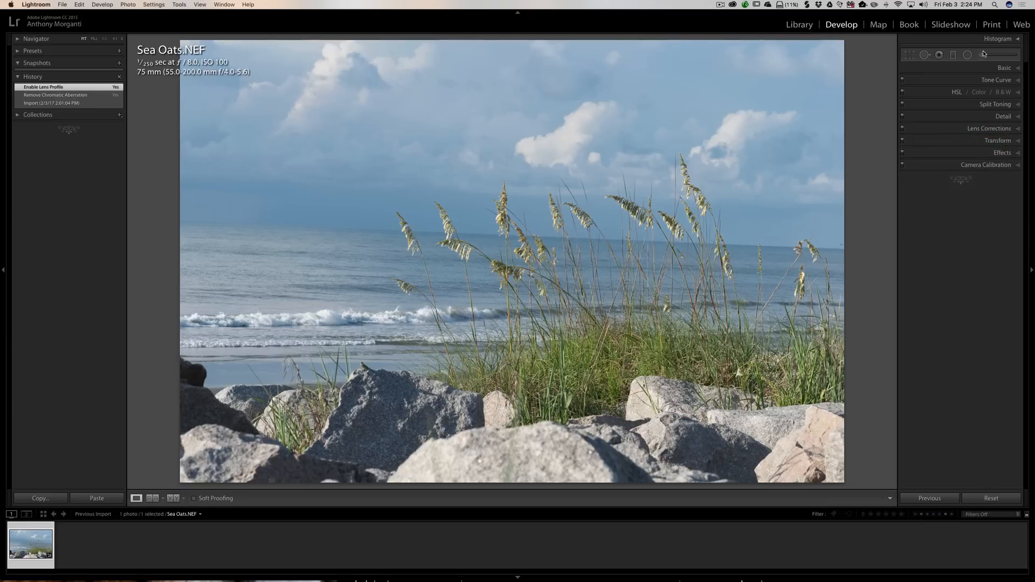
pyautogui.click(998, 129)
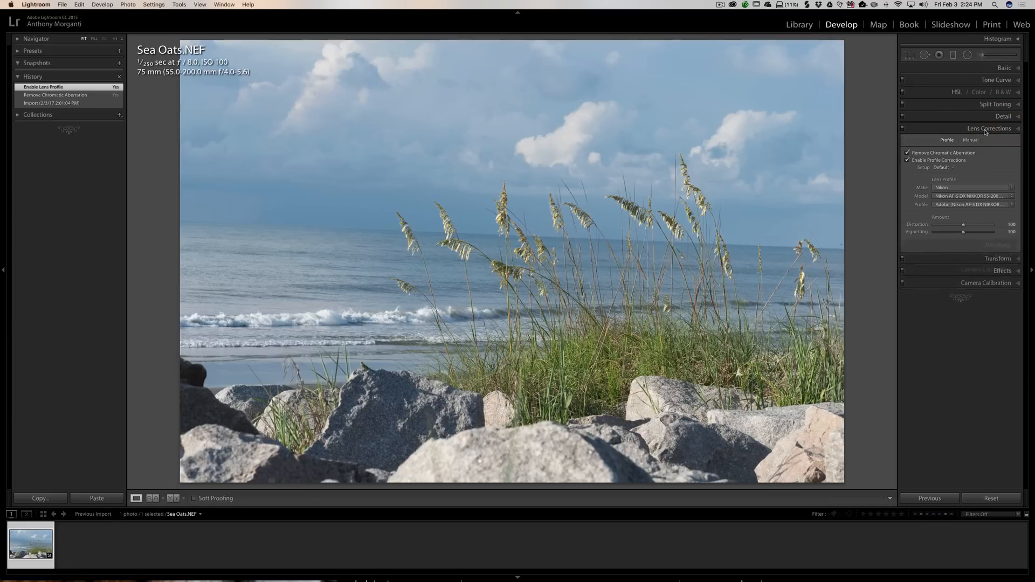
pyautogui.click(985, 130)
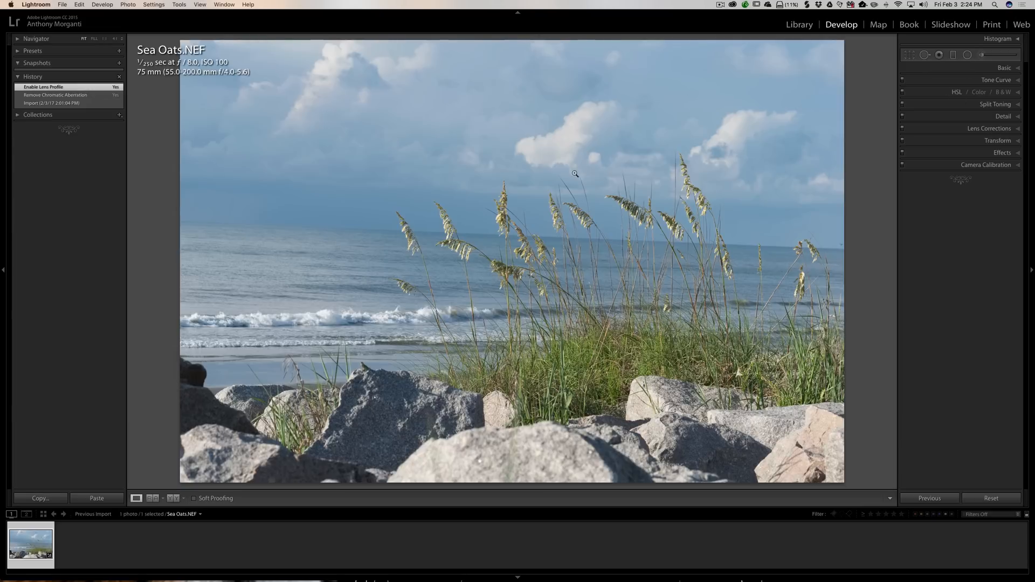
pyautogui.click(990, 129)
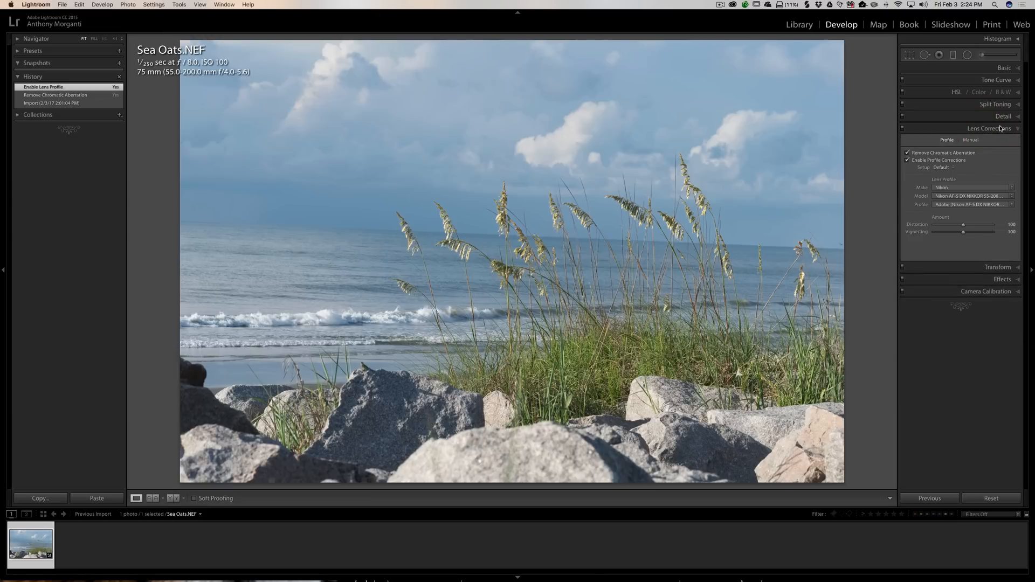
pyautogui.click(996, 130)
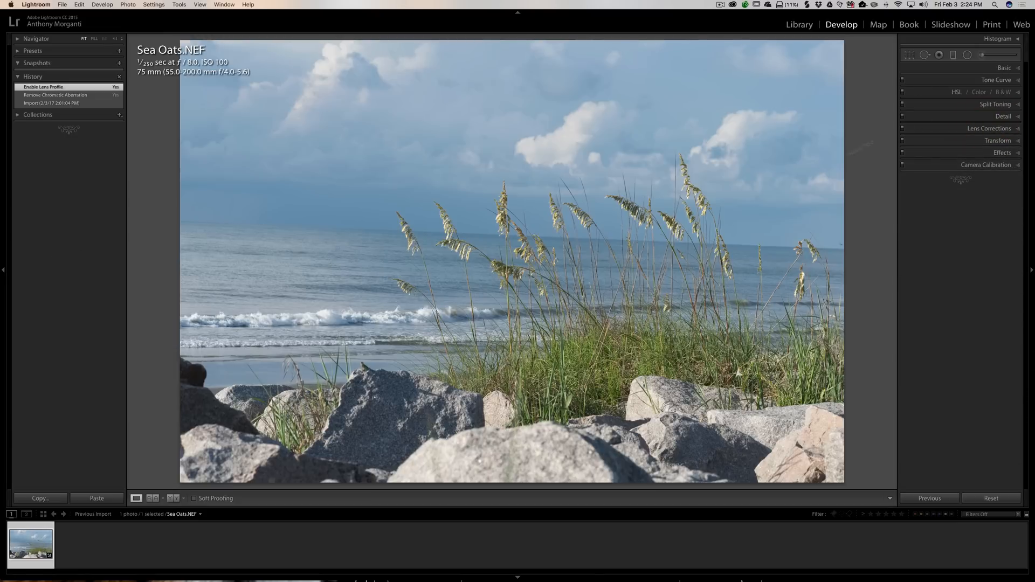
# - Auto-straighten the photo with the Crop & Straighten tool and close the tool
pyautogui.click(910, 54)
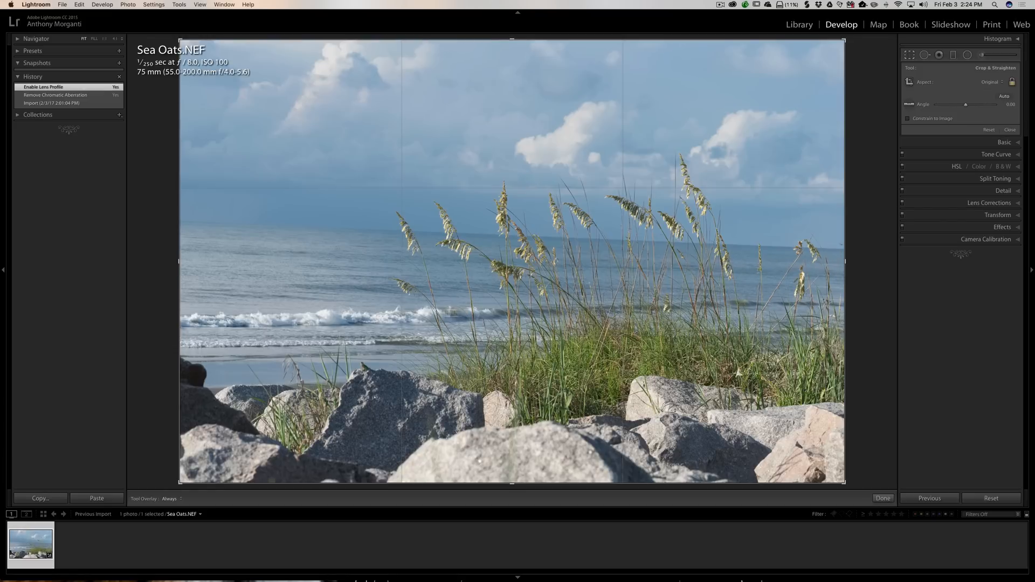
pyautogui.click(1003, 97)
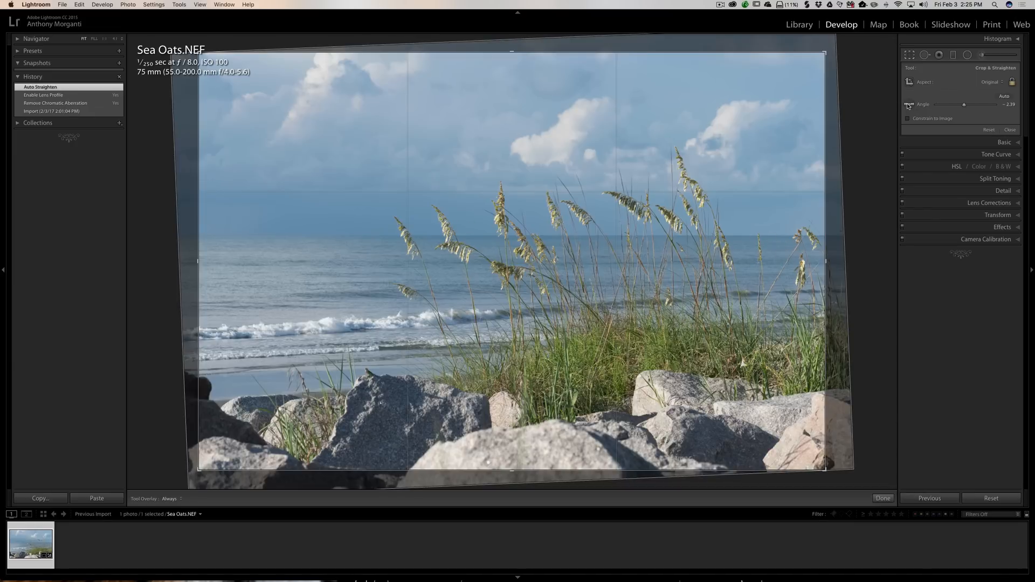
pyautogui.click(908, 106)
pyautogui.click(910, 55)
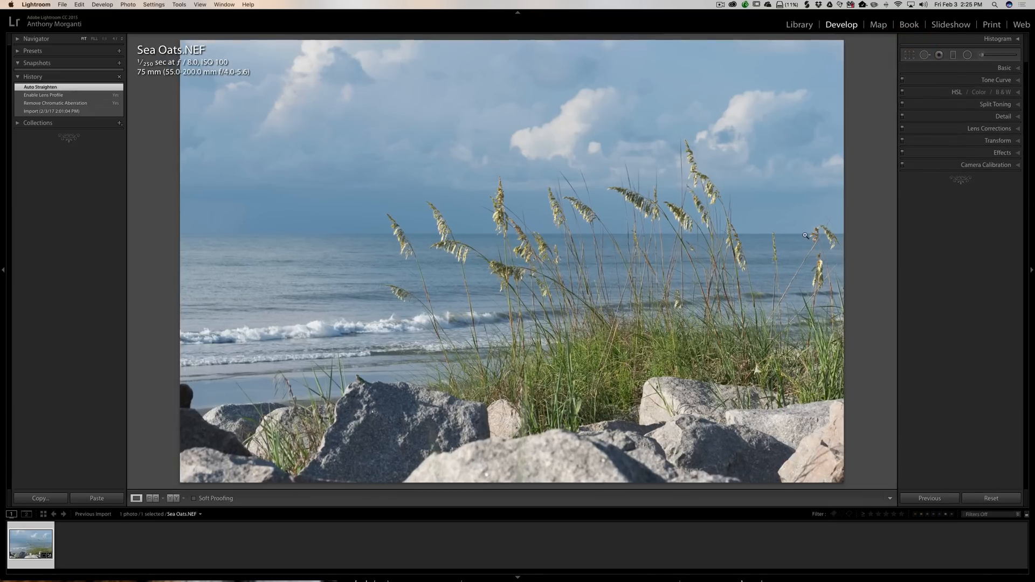
pyautogui.click(918, 54)
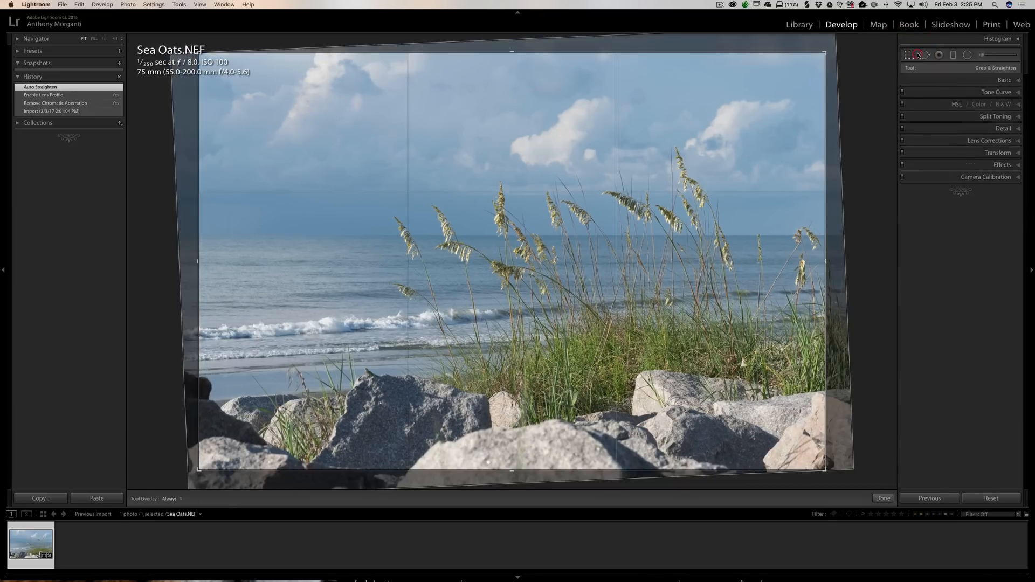
pyautogui.click(870, 109)
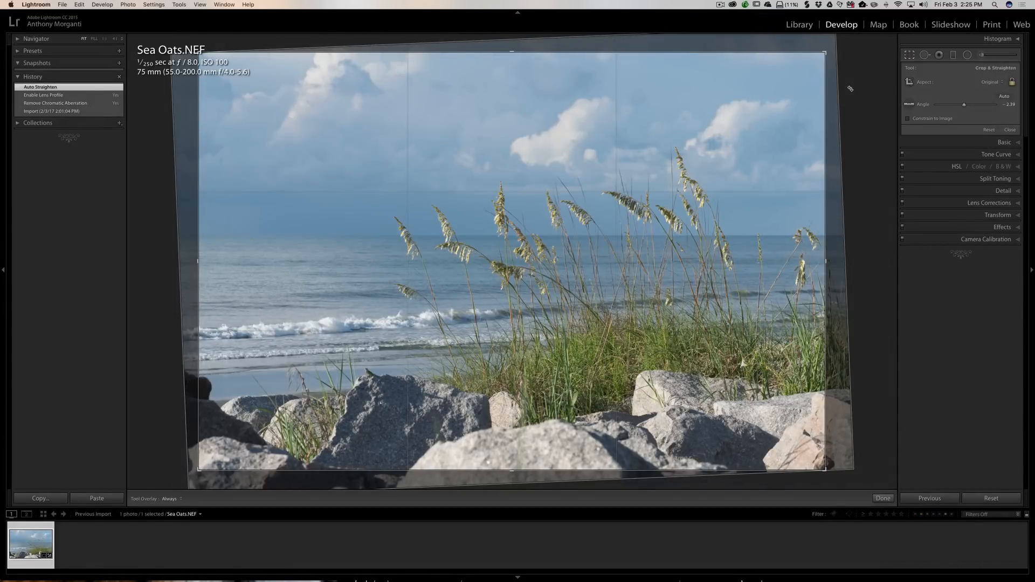
pyautogui.click(851, 89)
pyautogui.click(909, 55)
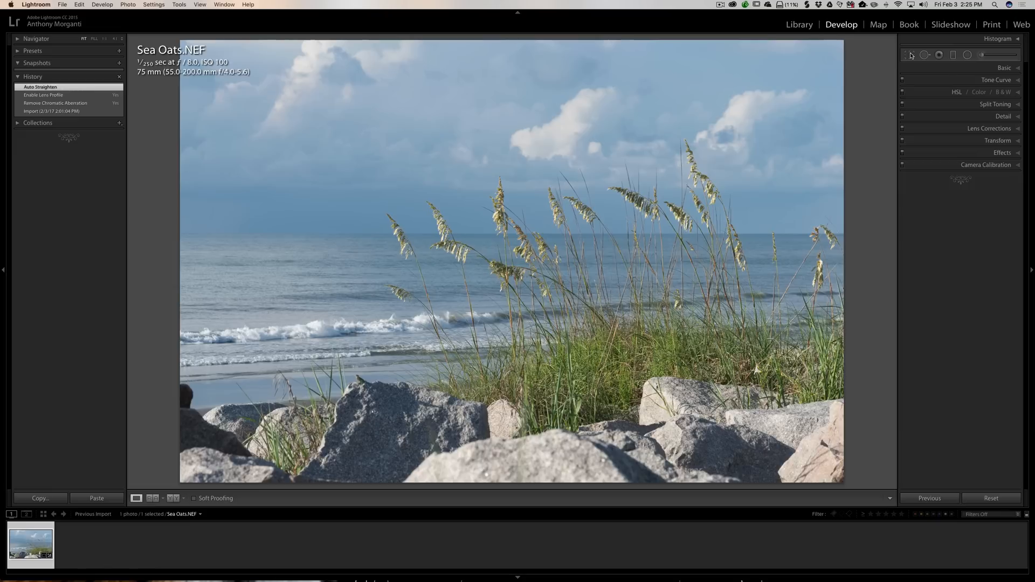
# - Set Highlights to -100 in the Basic settings
pyautogui.click(1000, 68)
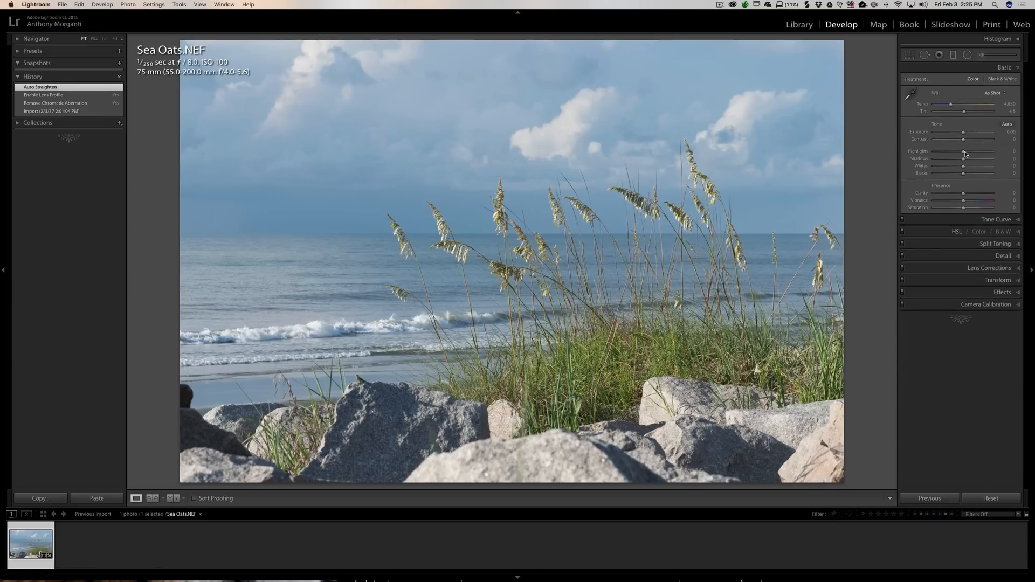
pyautogui.moveTo(962, 153); pyautogui.dragTo(841, 158)
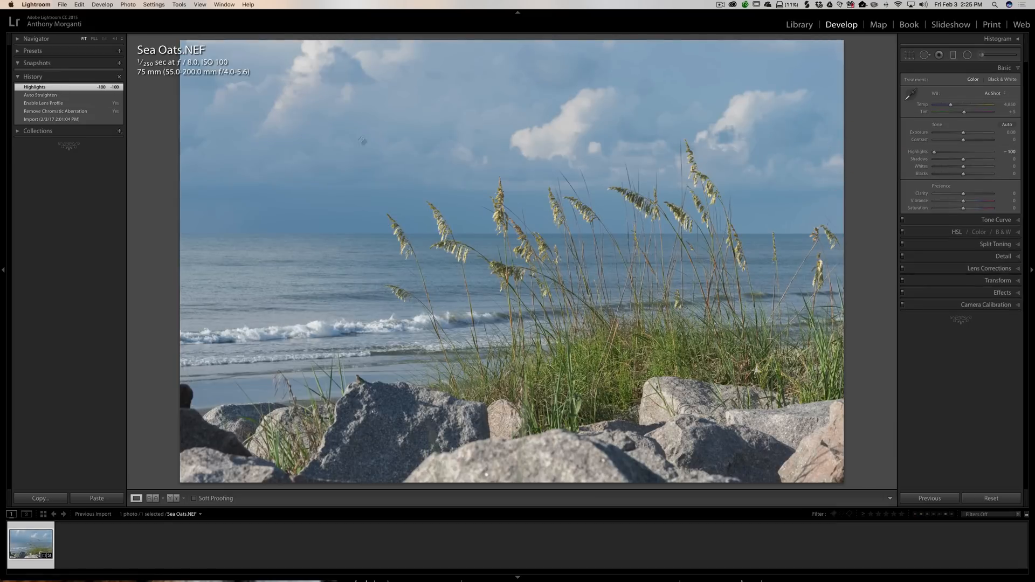
pyautogui.moveTo(937, 154); pyautogui.dragTo(895, 154)
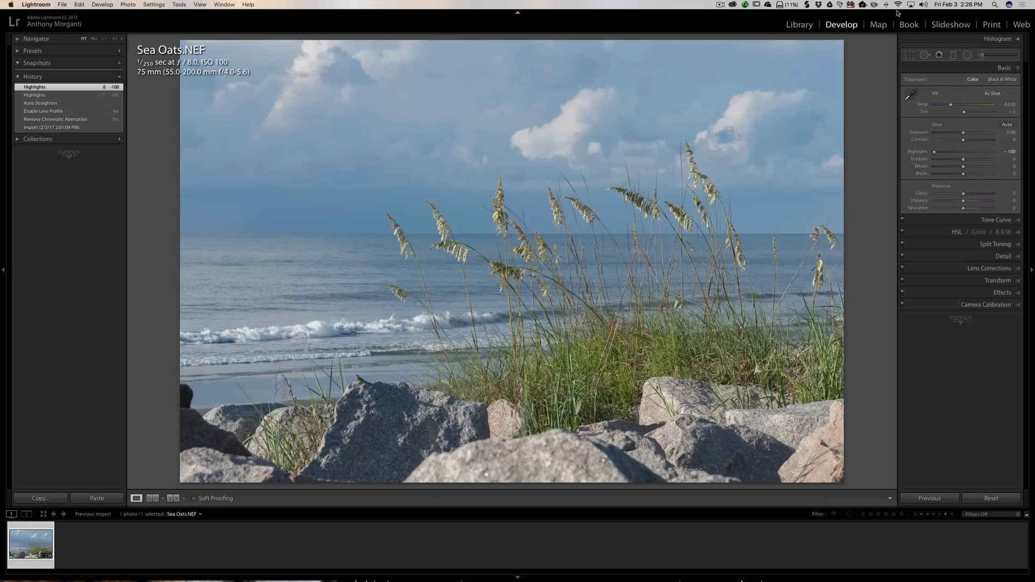
# - Set Shadows to -67
pyautogui.click(1018, 39)
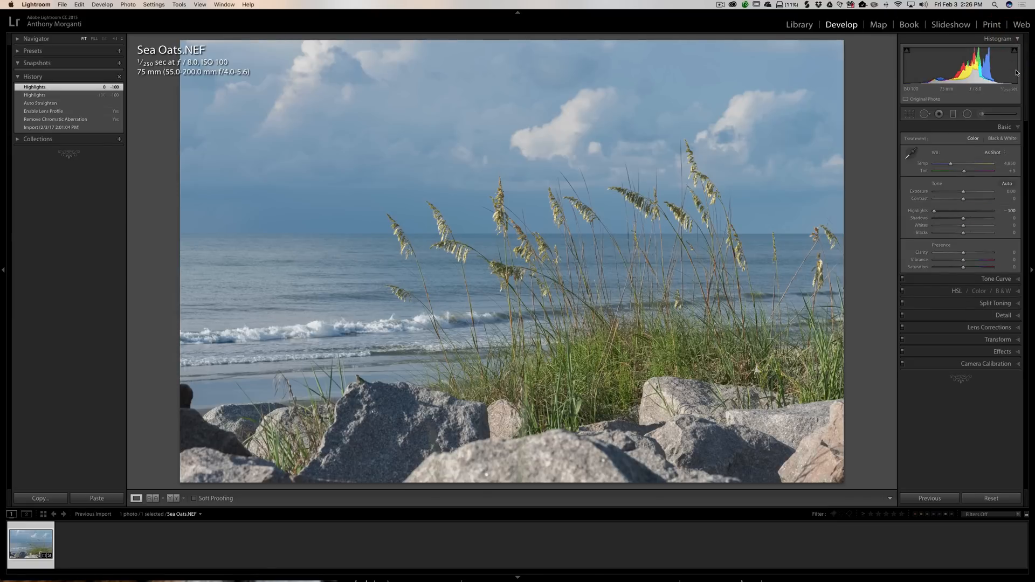
pyautogui.click(1018, 39)
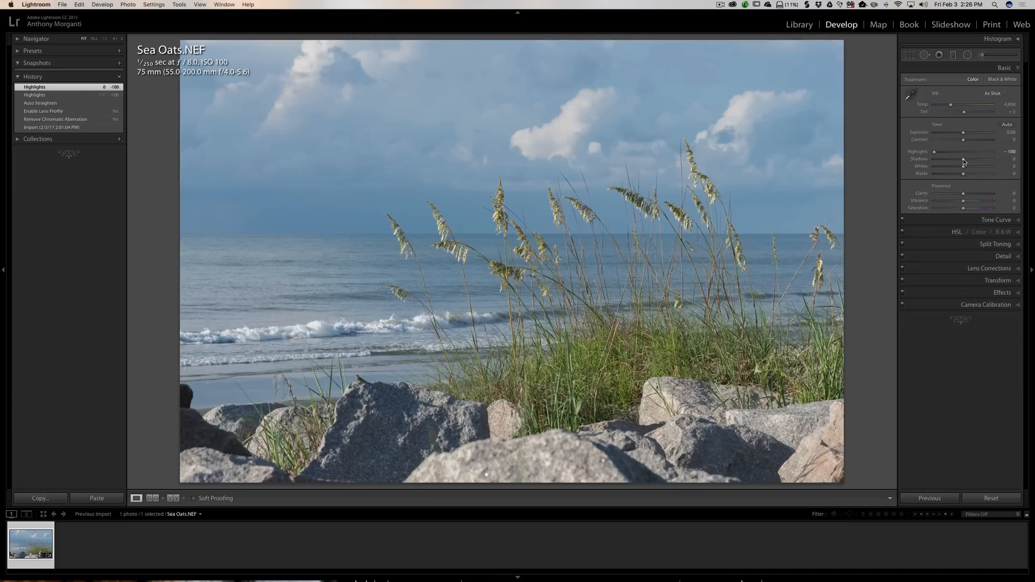
pyautogui.moveTo(963, 160); pyautogui.dragTo(942, 158)
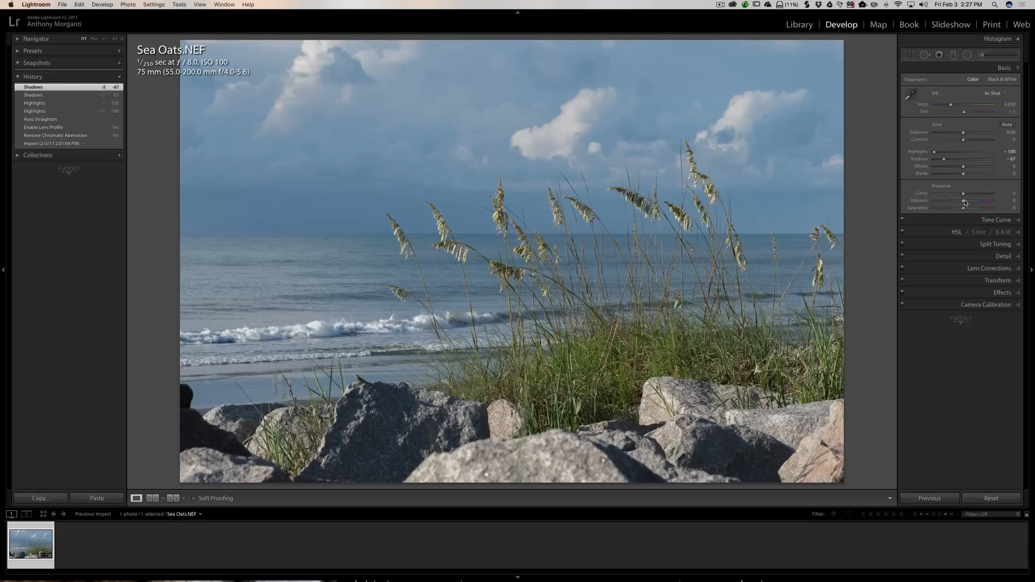
# - Set Vibrance to +10 and Saturation to +9
pyautogui.moveTo(965, 203); pyautogui.dragTo(967, 203)
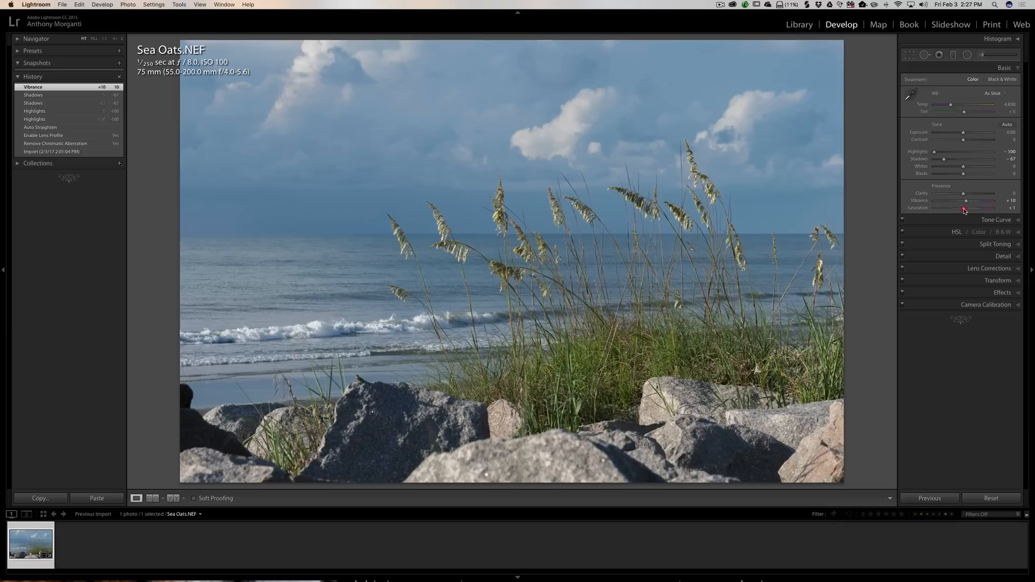
pyautogui.moveTo(964, 211); pyautogui.dragTo(965, 210)
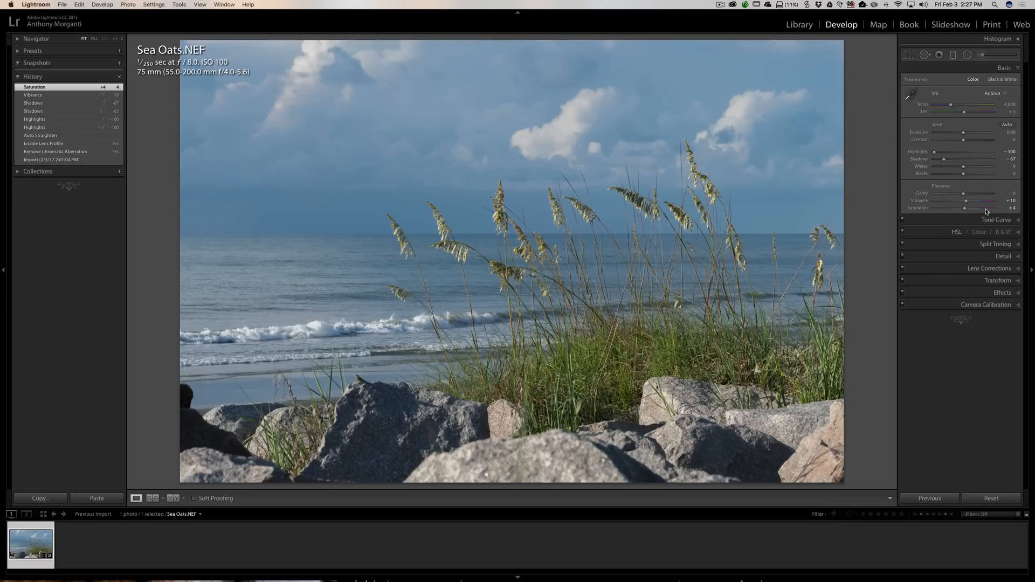
pyautogui.moveTo(964, 211); pyautogui.dragTo(966, 211)
pyautogui.moveTo(966, 210); pyautogui.dragTo(966, 210)
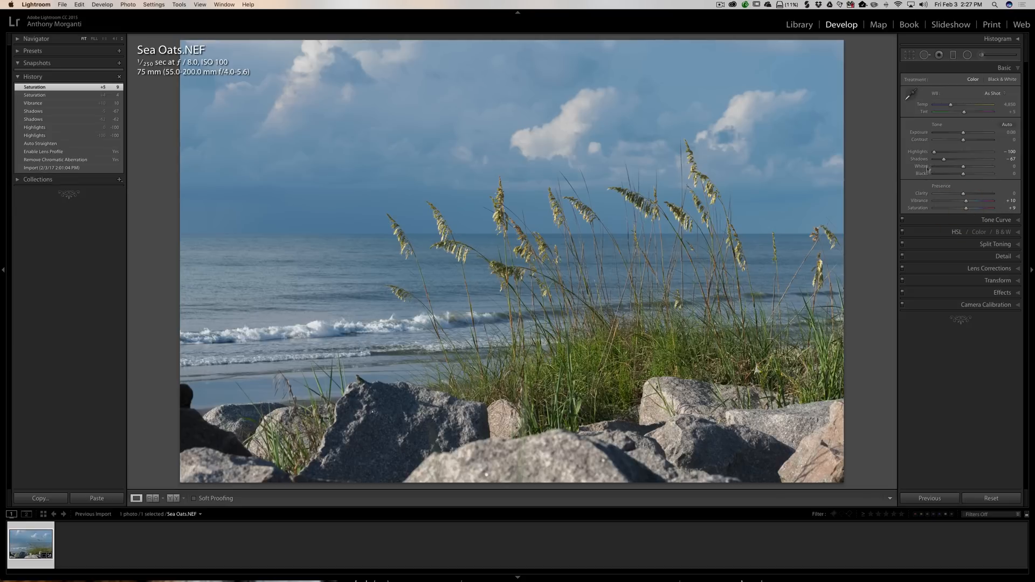
# - Set the Tone Curve's point curve to Strong Contrast
pyautogui.click(1005, 69)
pyautogui.click(997, 81)
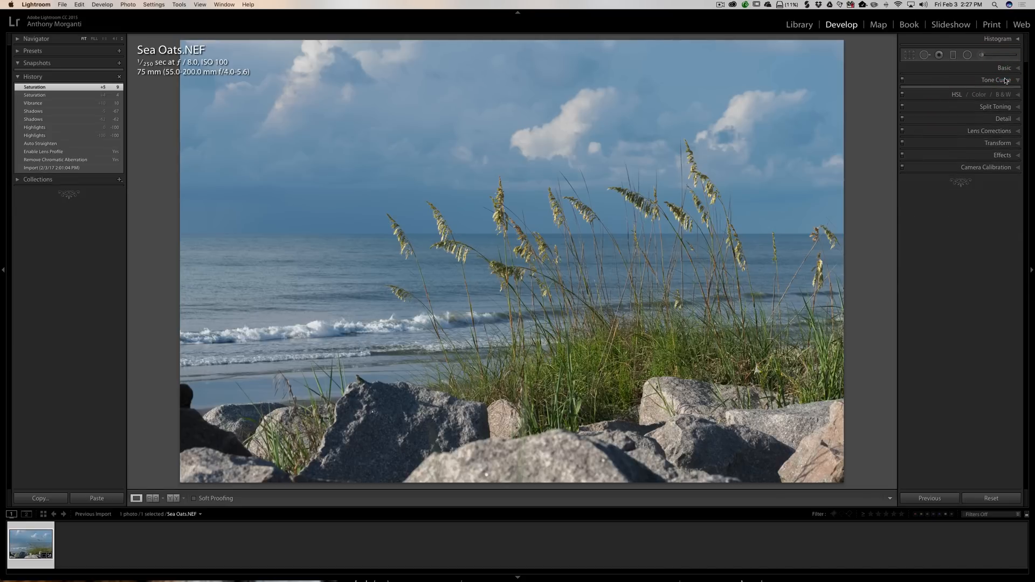
pyautogui.click(948, 179)
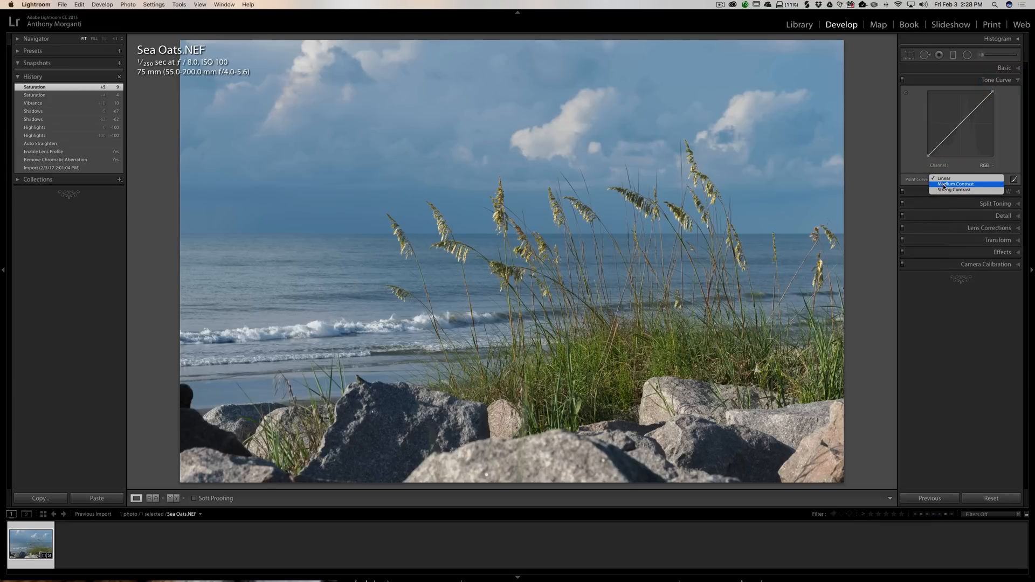
pyautogui.click(943, 184)
pyautogui.click(944, 183)
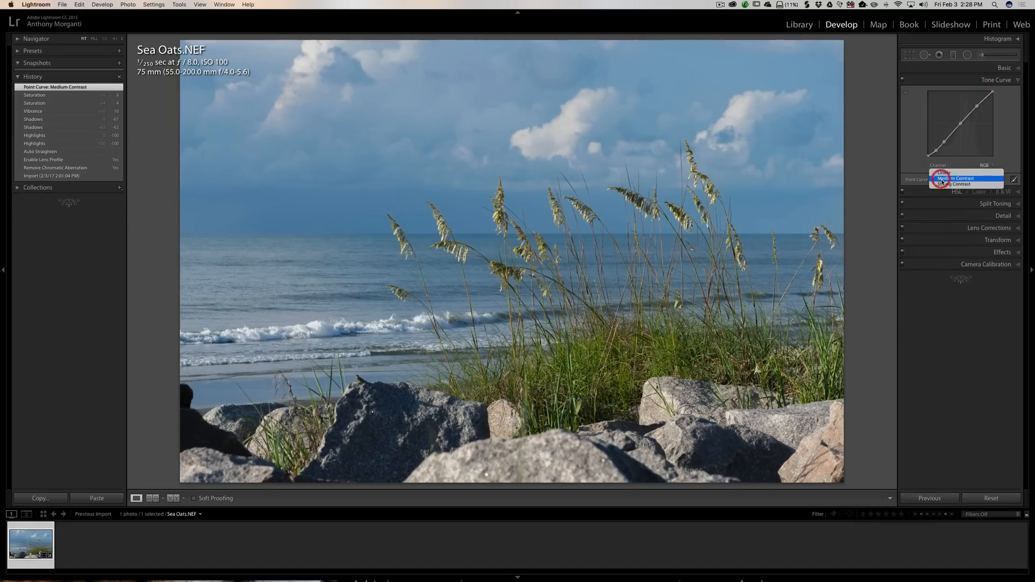
pyautogui.click(943, 185)
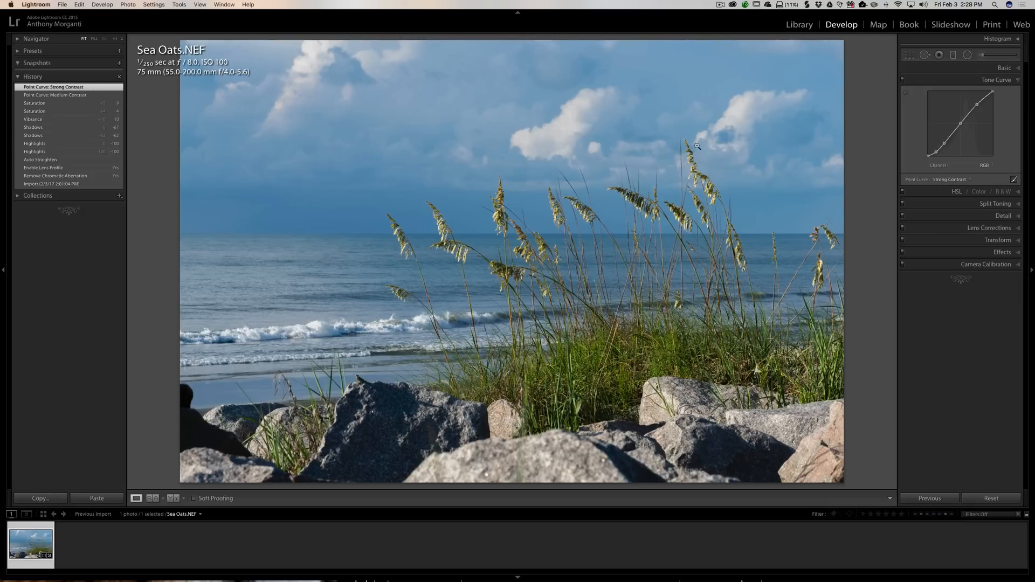
# - Auto-set the Whites clipping point in the Basic settings to +42
pyautogui.click(1008, 73)
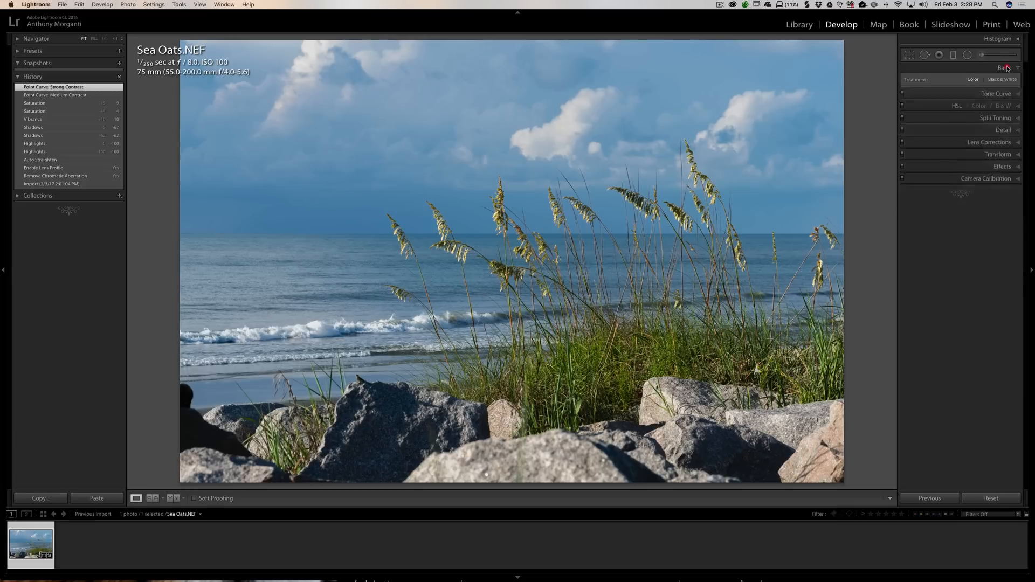
pyautogui.click(1004, 222)
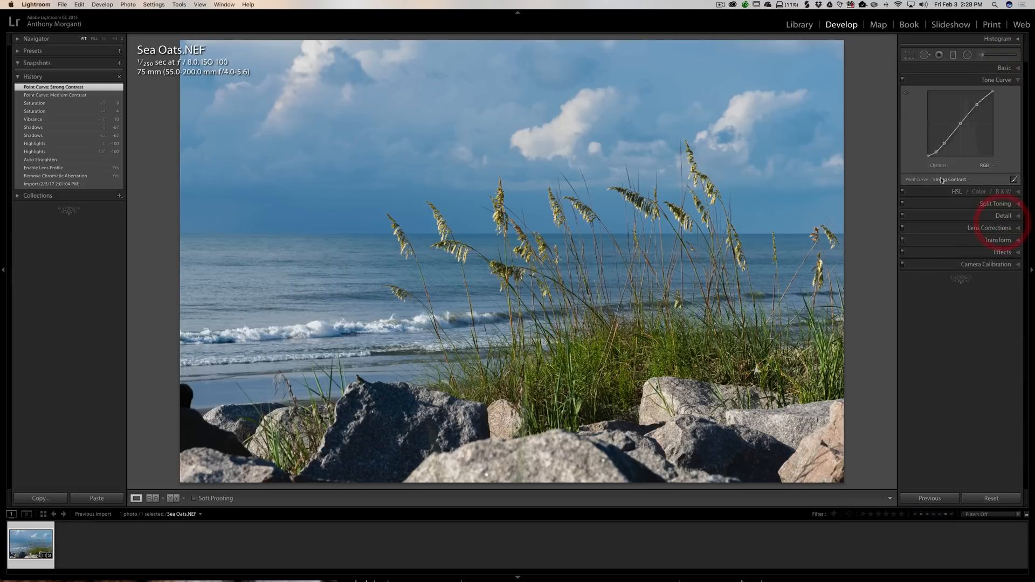
pyautogui.click(1008, 68)
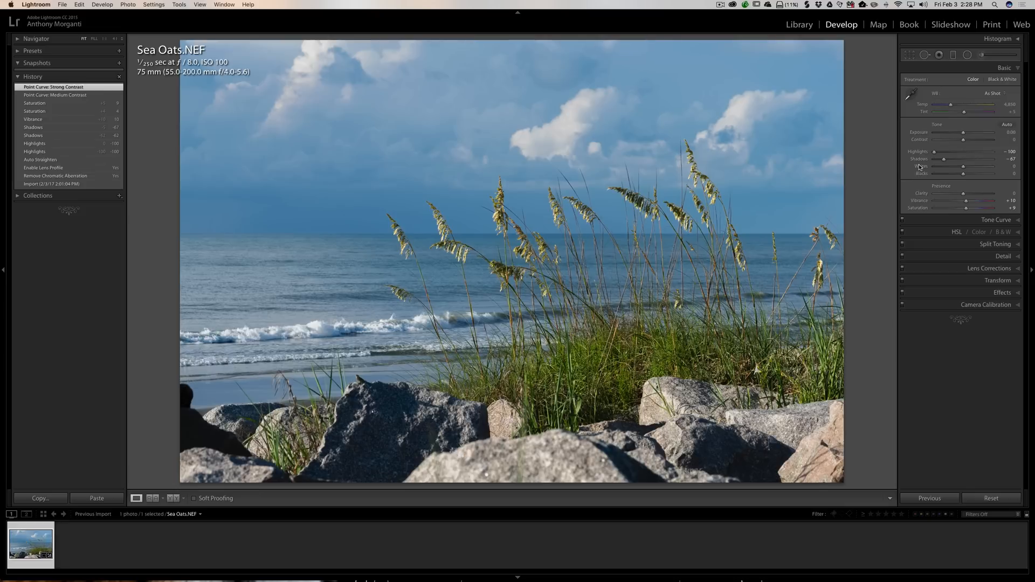
pyautogui.press('shift')
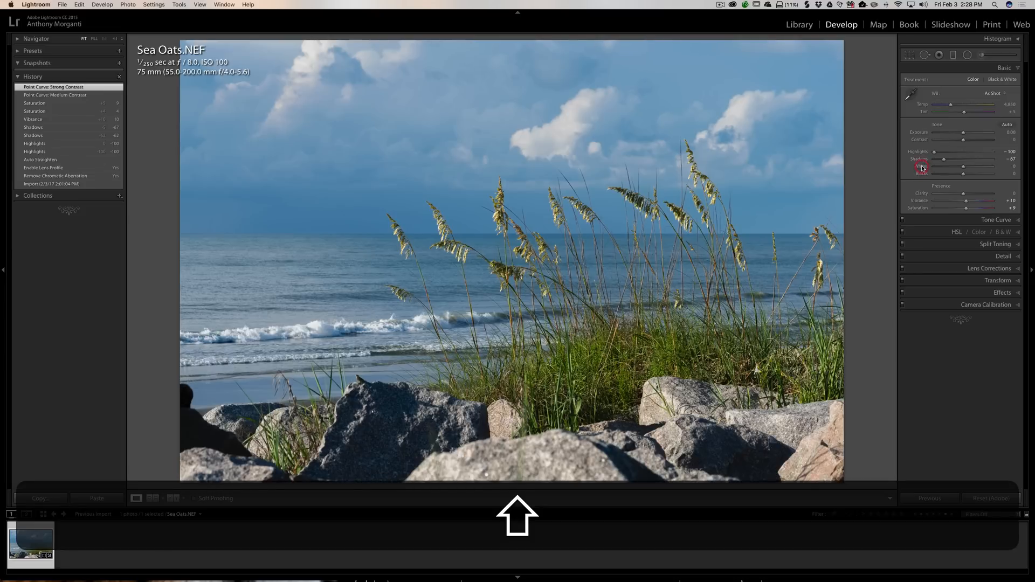
pyautogui.keyDown('shift'); pyautogui.doubleClick(922, 168); pyautogui.keyUp('shift')
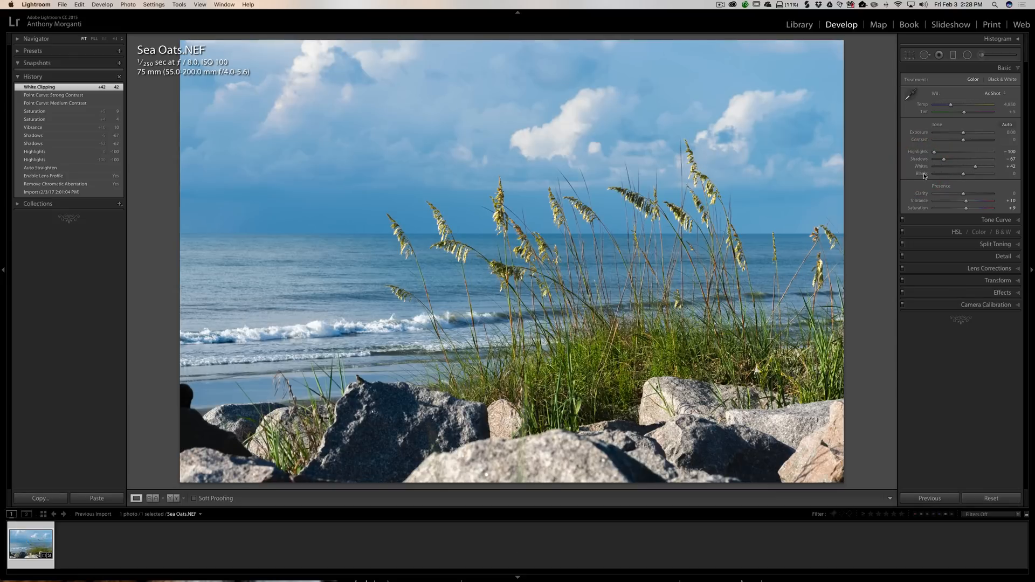
# - Auto-set the Blacks clipping point to -16
pyautogui.press('shift')
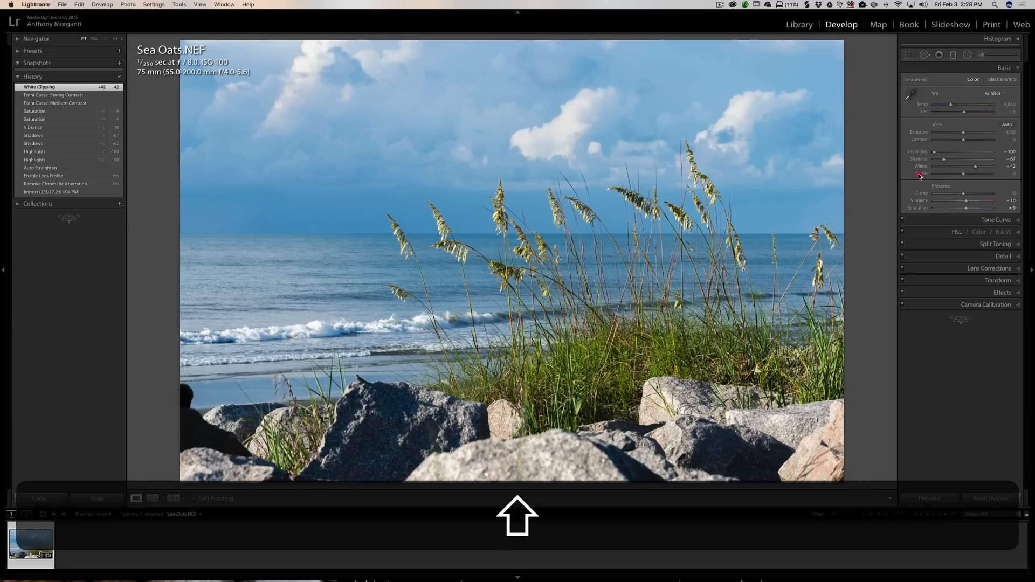
pyautogui.keyDown('shift'); pyautogui.doubleClick(919, 176); pyautogui.keyUp('shift')
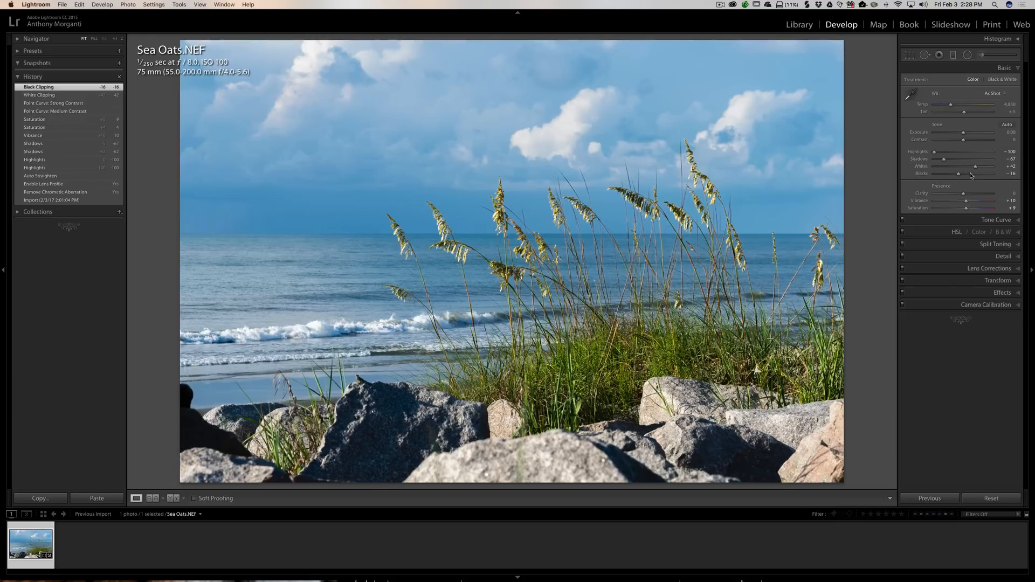
pyautogui.press('alt')
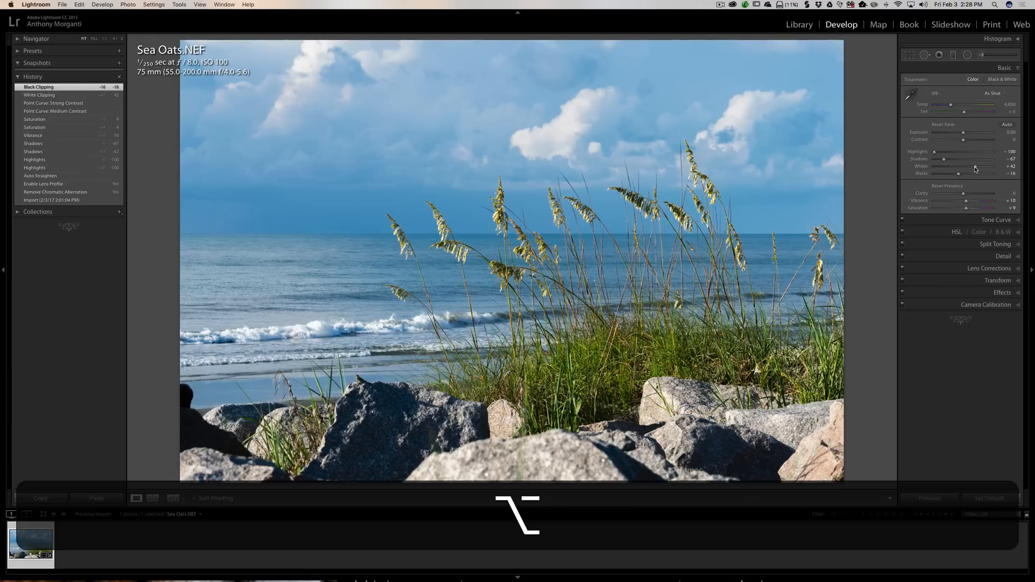
# - Lower the Whites slider to about +15 while previewing the white clipping
pyautogui.keyDown('alt'); pyautogui.click(974, 169); pyautogui.keyUp('alt')
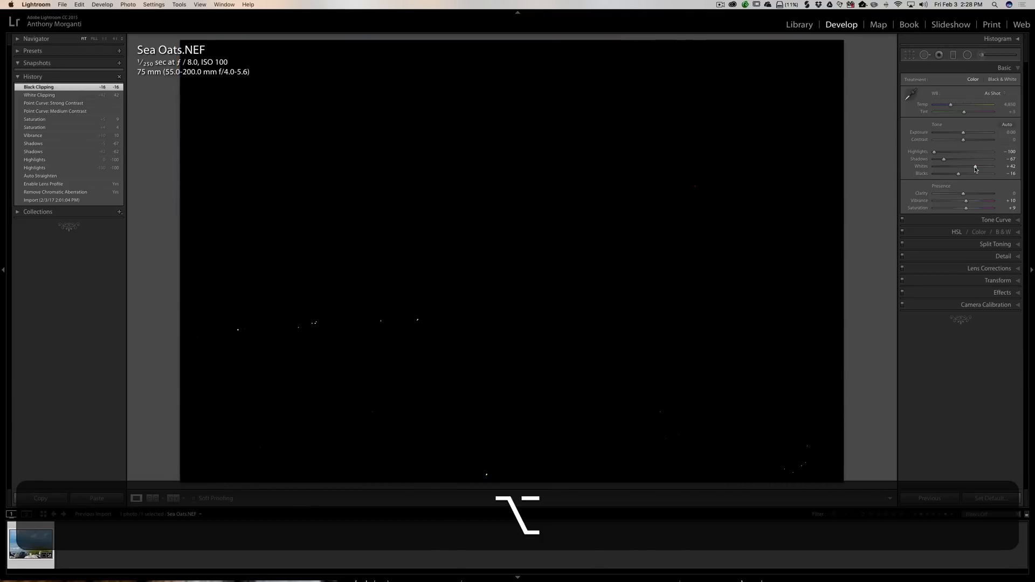
pyautogui.moveTo(974, 169); pyautogui.dragTo(974, 169)
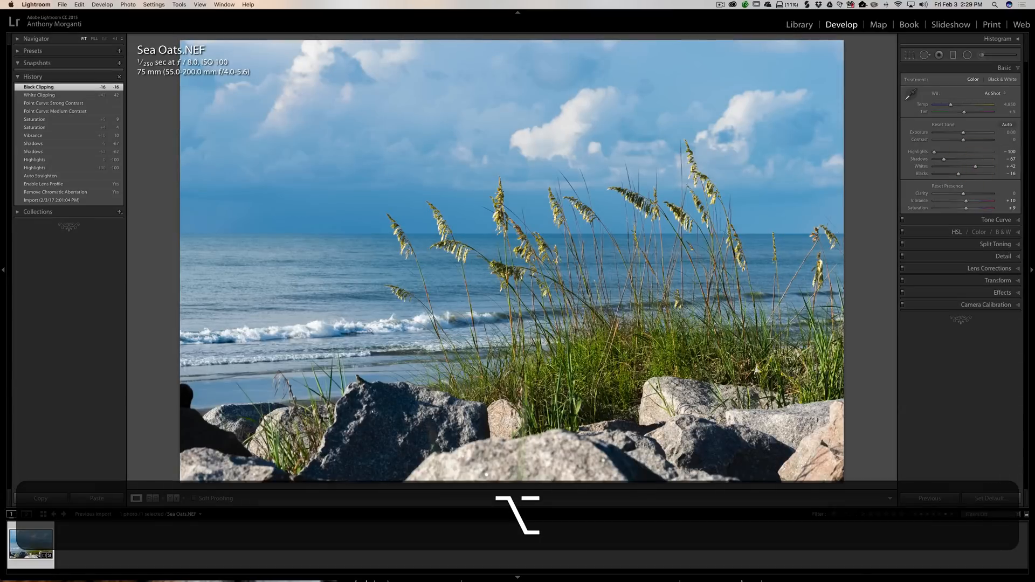
pyautogui.keyDown('alt'); pyautogui.click(977, 169); pyautogui.keyUp('alt')
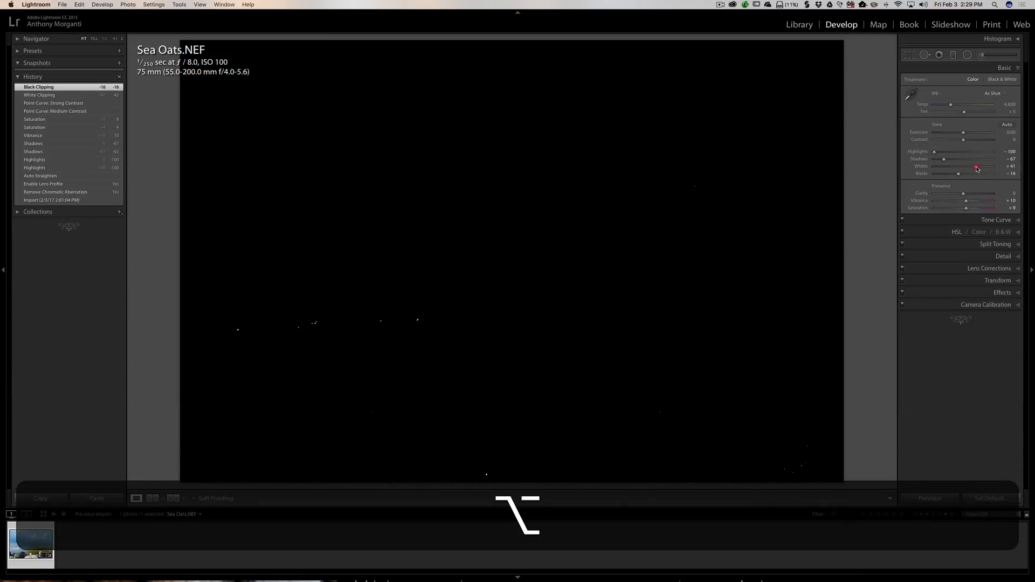
pyautogui.moveTo(977, 168); pyautogui.dragTo(976, 169)
pyautogui.moveTo(974, 169); pyautogui.dragTo(968, 169)
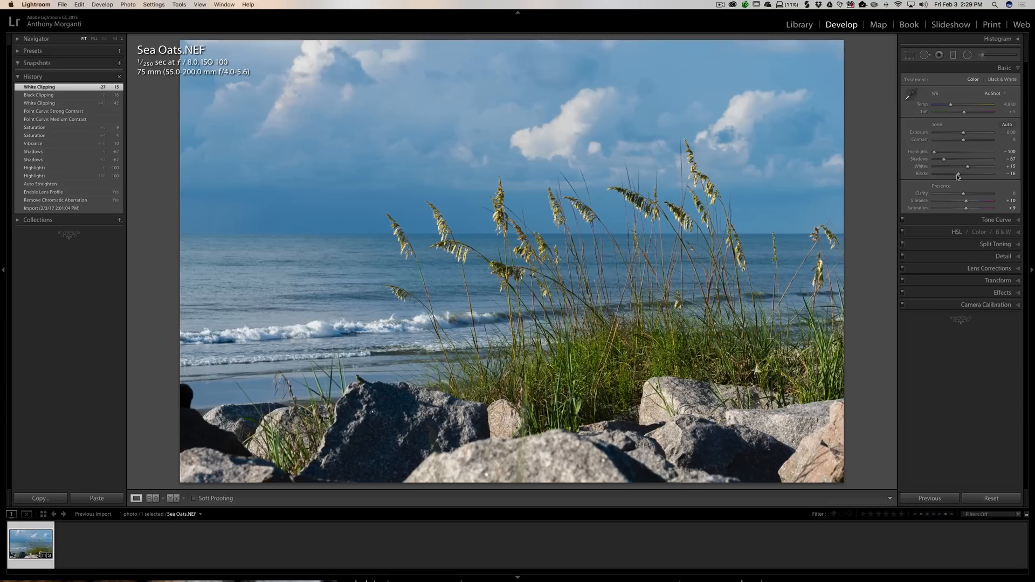
# - Preview the Blacks clipping on the photo without changing the Blacks value
pyautogui.press('alt')
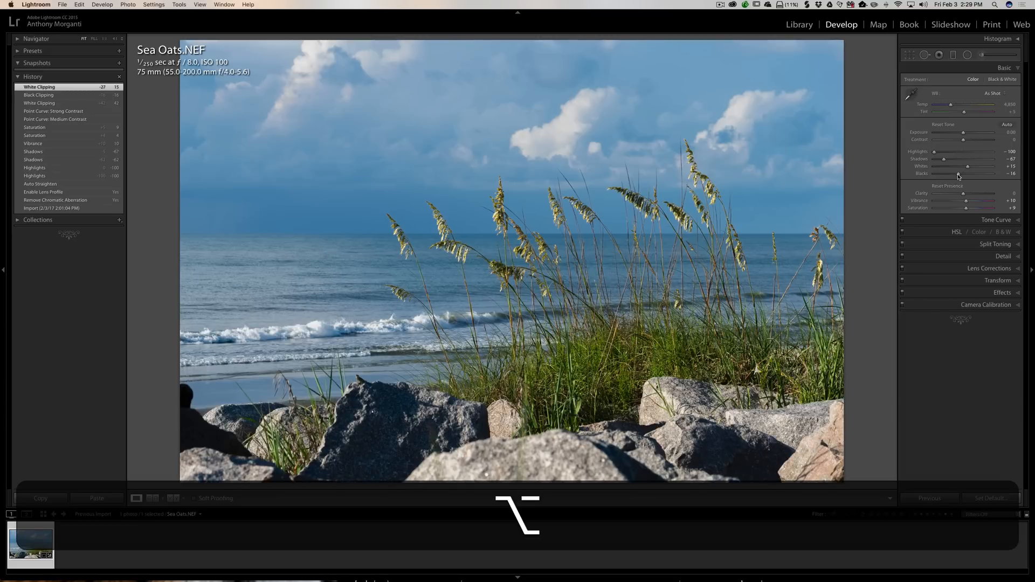
pyautogui.keyDown('alt'); pyautogui.click(959, 175); pyautogui.keyUp('alt')
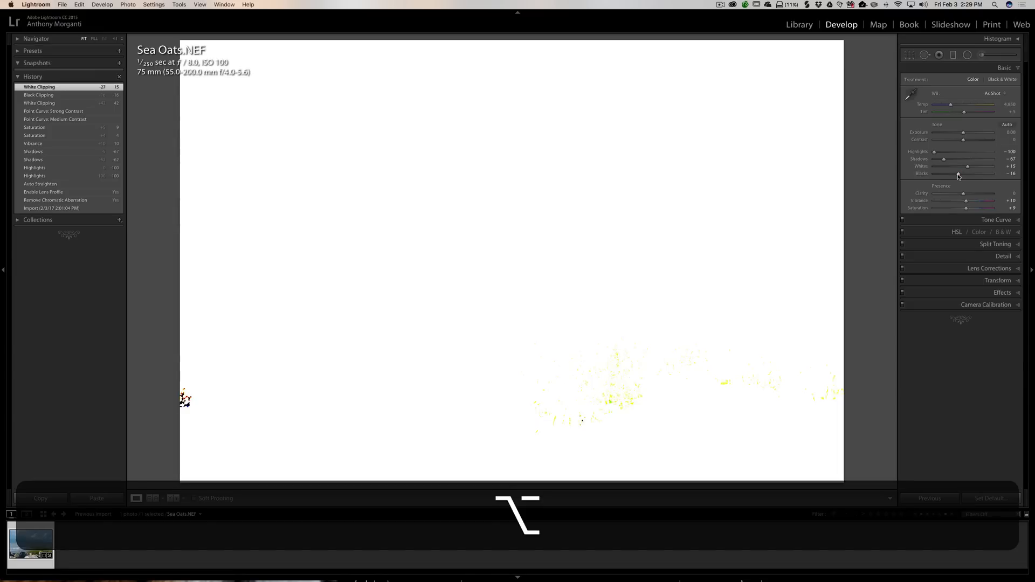
pyautogui.moveTo(959, 176); pyautogui.dragTo(958, 175)
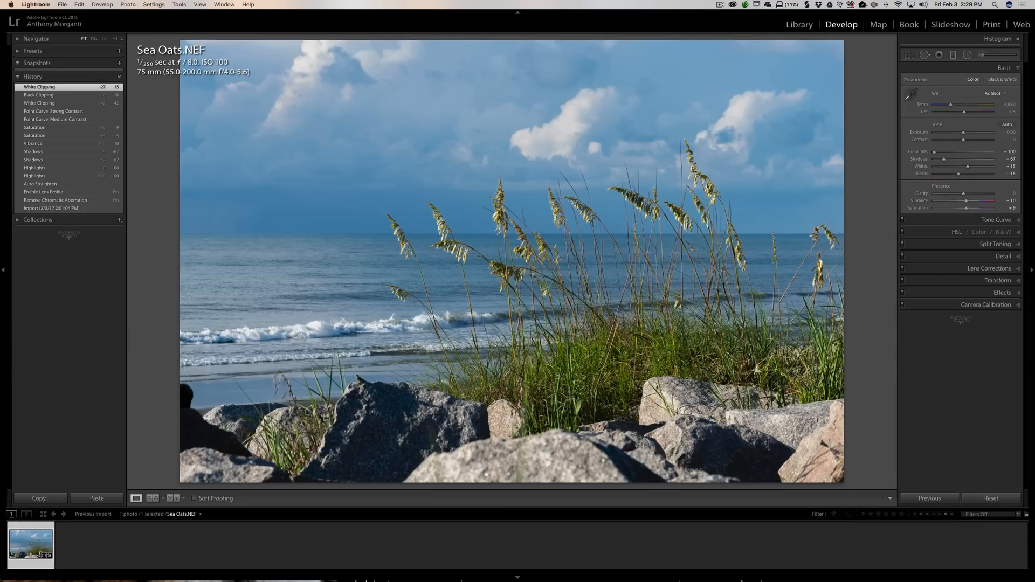
# - In the HSL Saturation settings, raise Yellow saturation to +6 and Green saturation to +8
pyautogui.click(1003, 68)
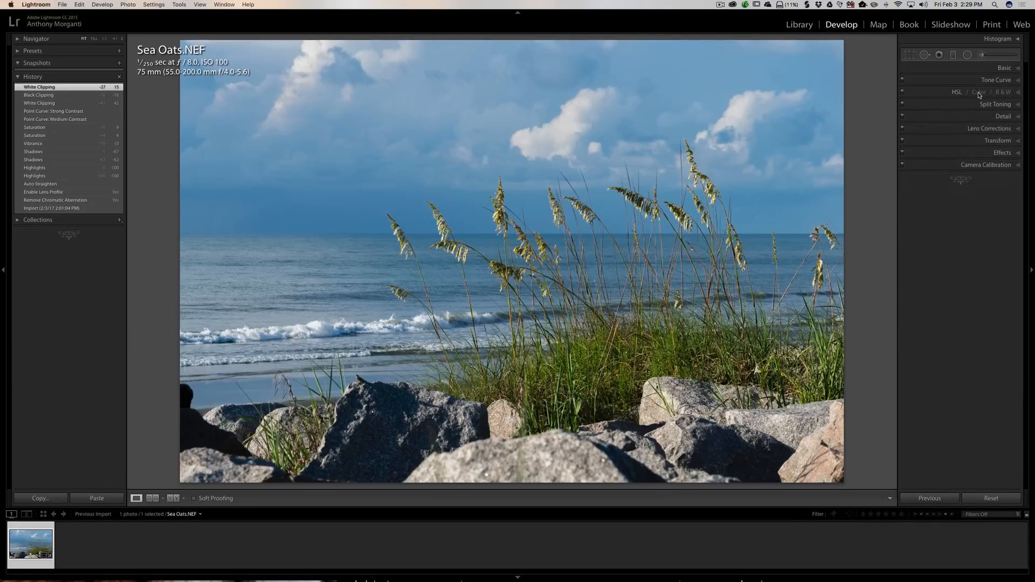
pyautogui.click(1017, 93)
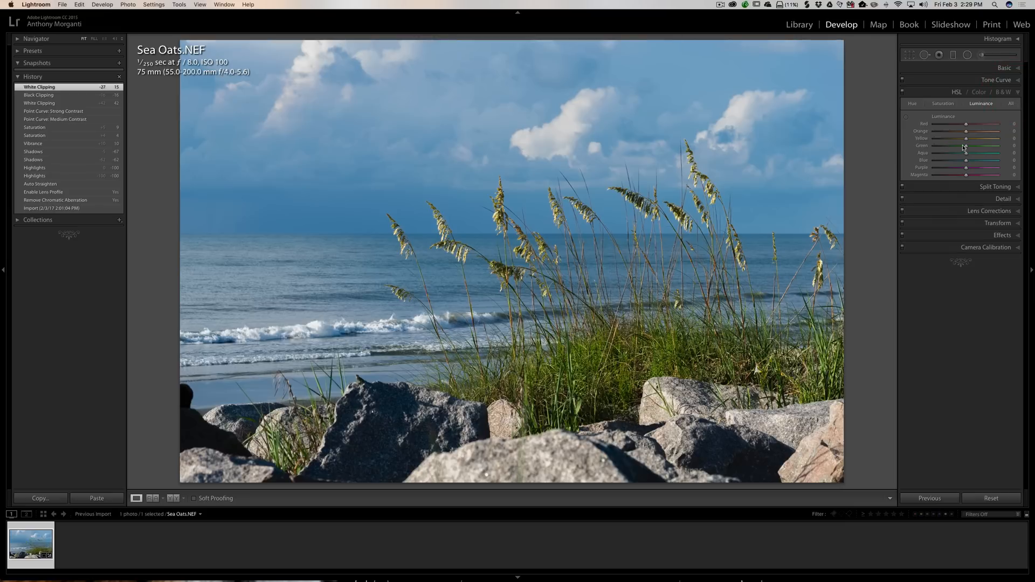
pyautogui.click(938, 104)
pyautogui.moveTo(966, 141); pyautogui.dragTo(968, 139)
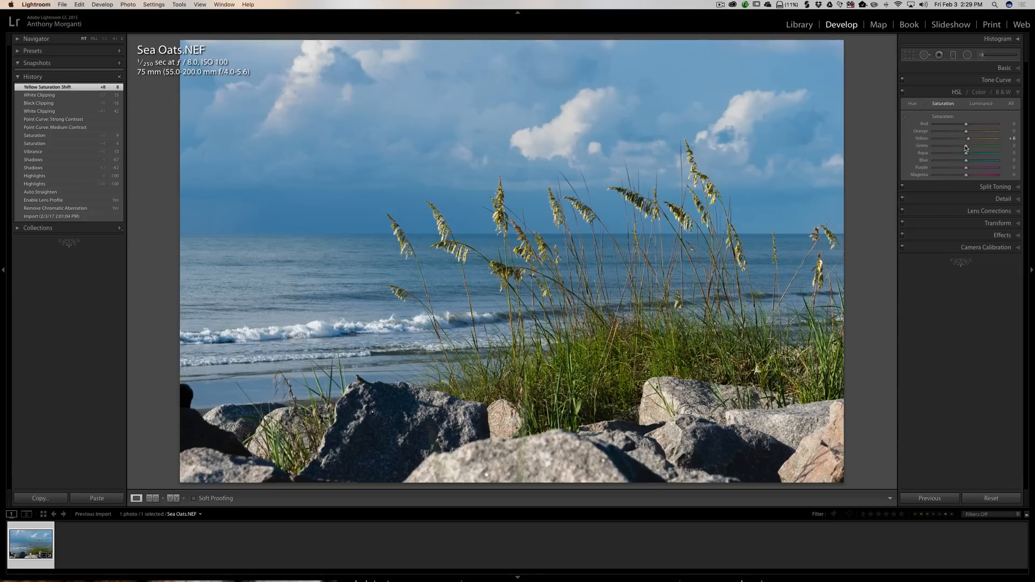
pyautogui.moveTo(965, 146); pyautogui.dragTo(967, 147)
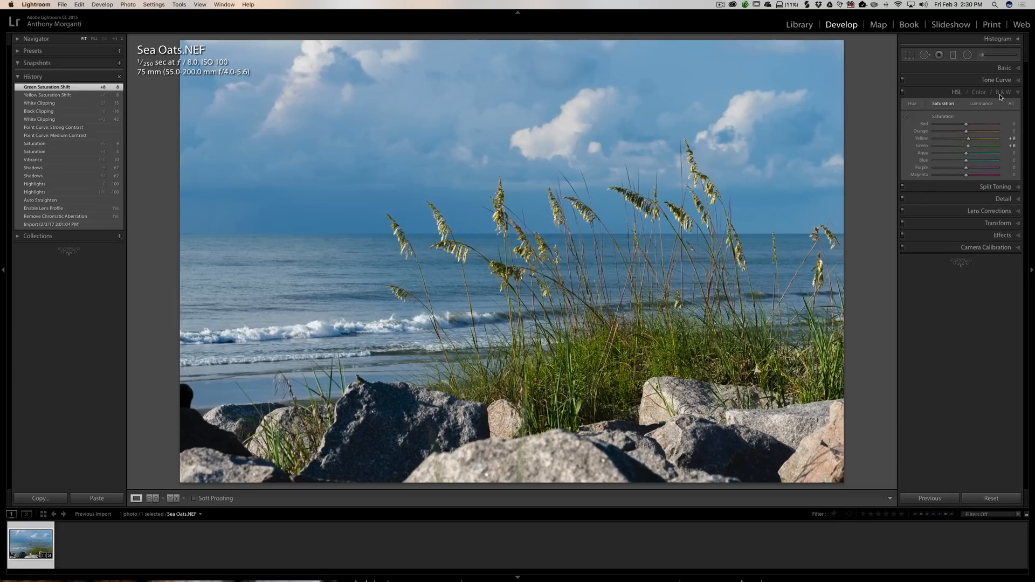
# - In the HSL Luminance settings, raise Yellow luminance to +8 and lower Blue luminance to -3
pyautogui.click(981, 108)
pyautogui.moveTo(969, 140); pyautogui.dragTo(969, 141)
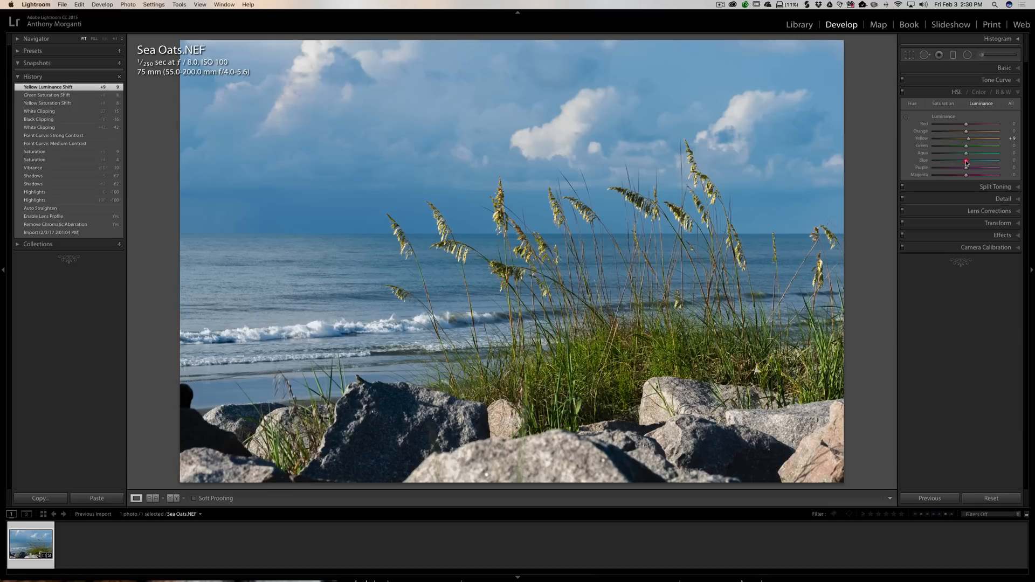
pyautogui.moveTo(966, 162); pyautogui.dragTo(966, 163)
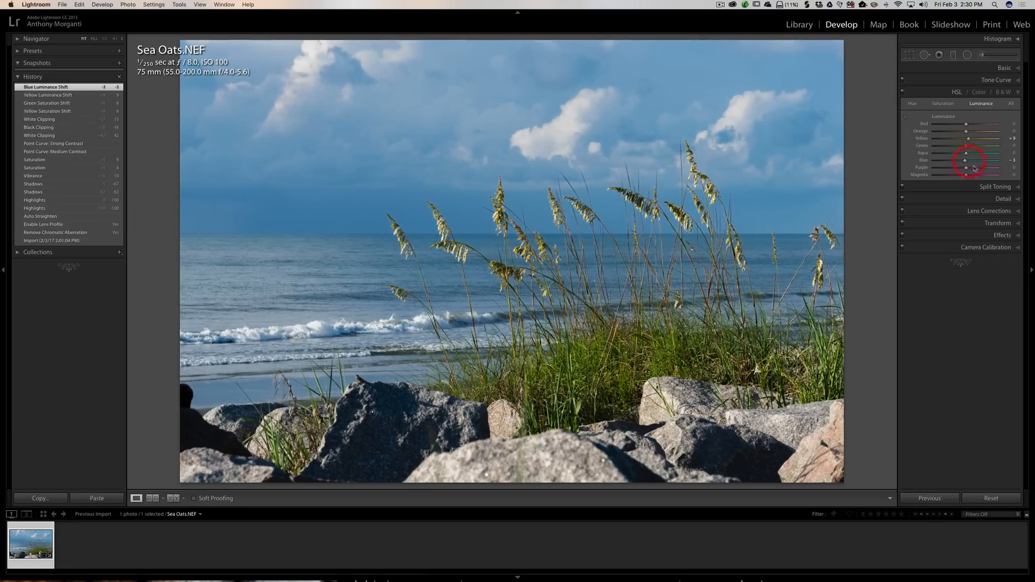
pyautogui.click(1016, 93)
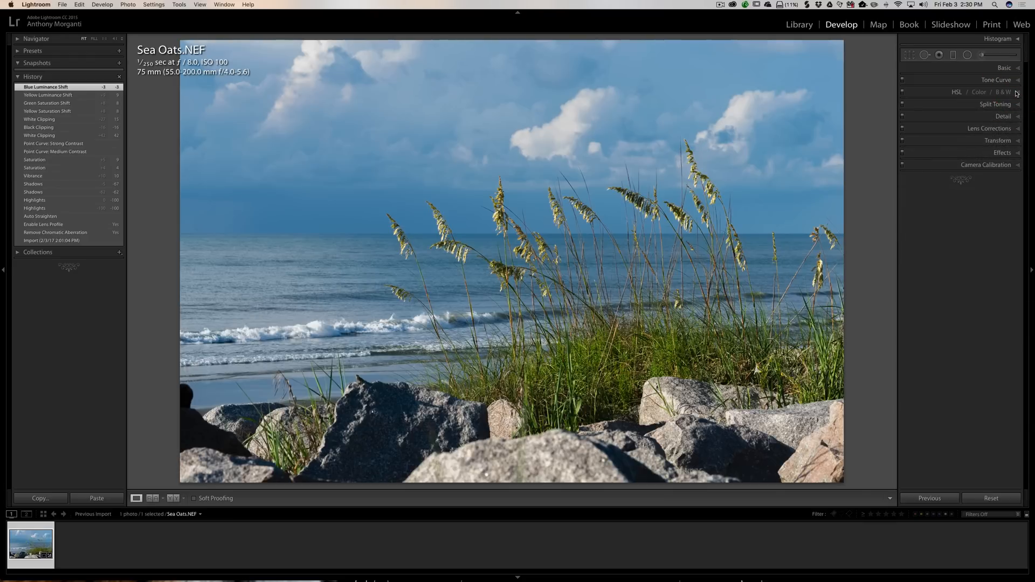
# - Compare the before and after versions of the edited photo
pyautogui.press('\\')
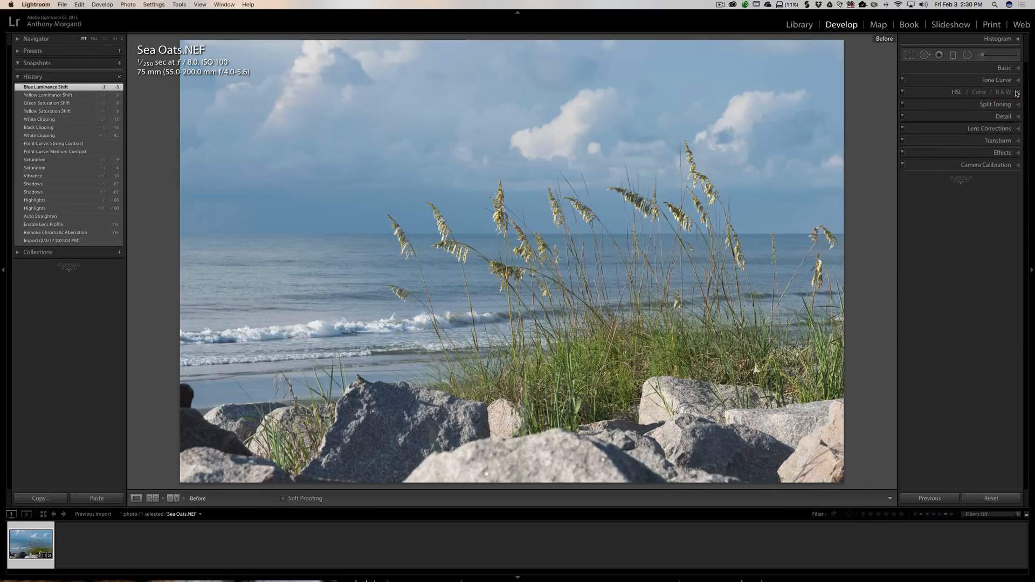
pyautogui.press('\\')
pyautogui.press('\\')
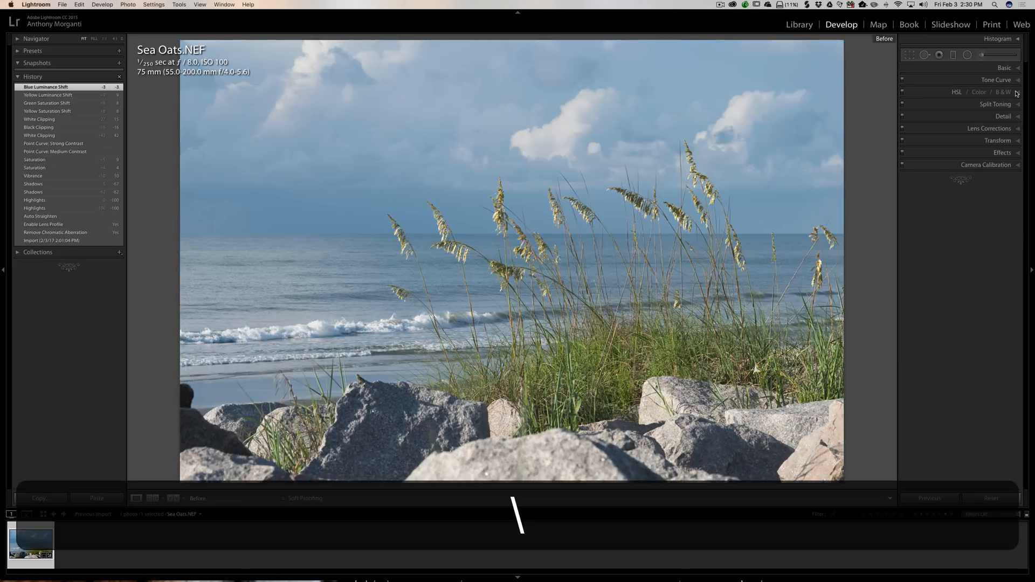
pyautogui.press('\\')
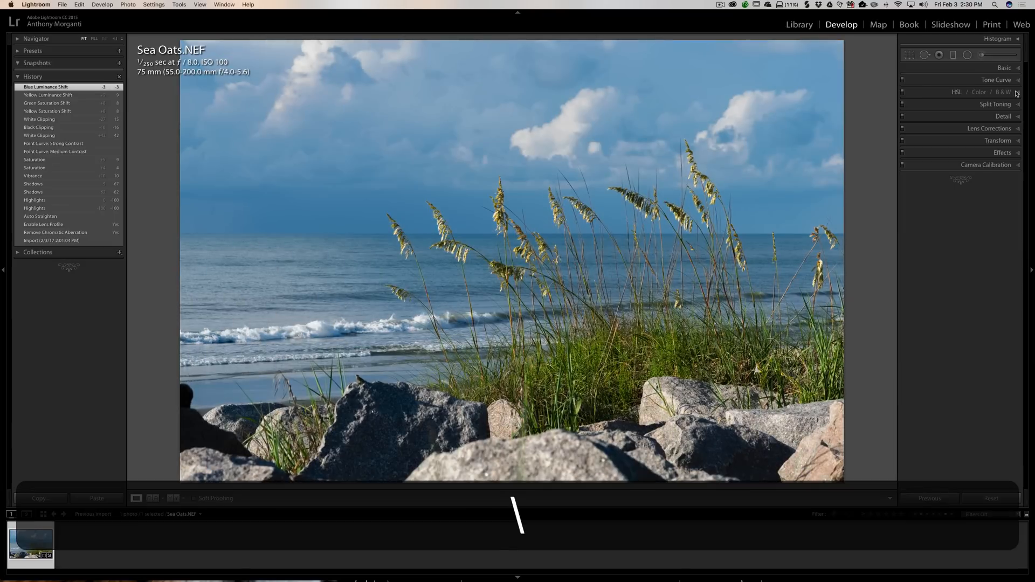
pyautogui.press('y')
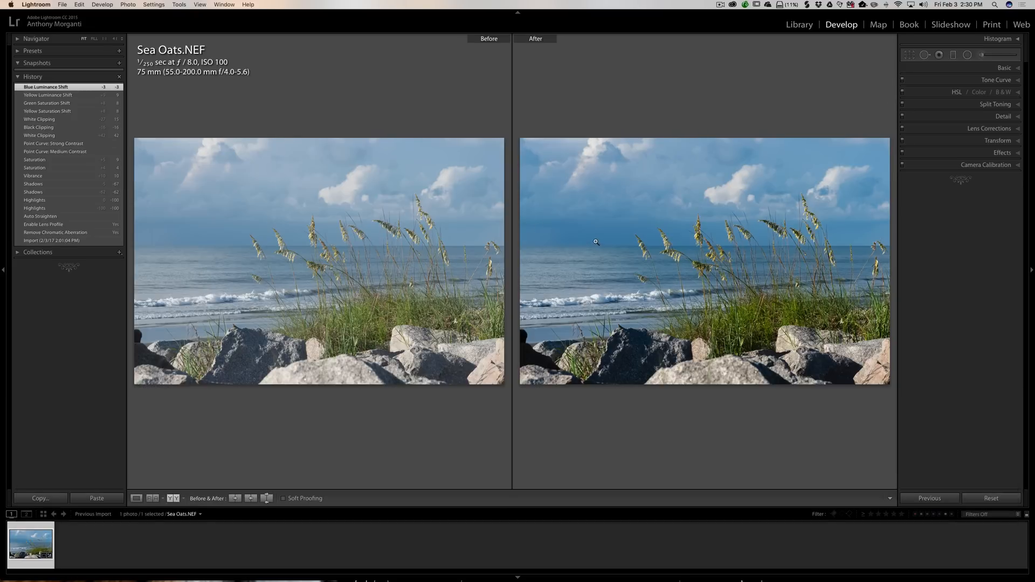
pyautogui.press('y')
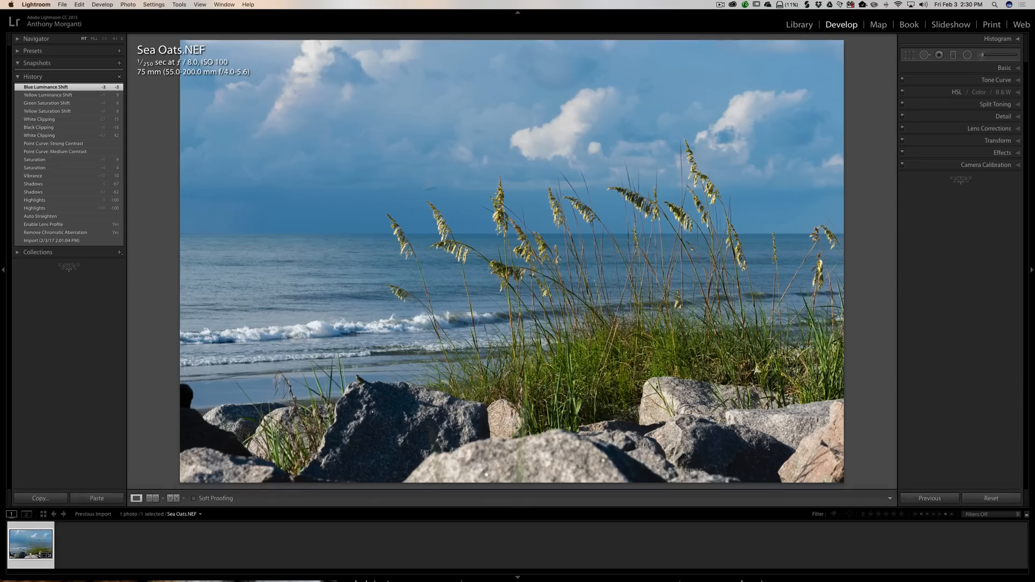
# - Set the Detail sharpening Amount to 0 while zoomed into the photo
pyautogui.click(1000, 118)
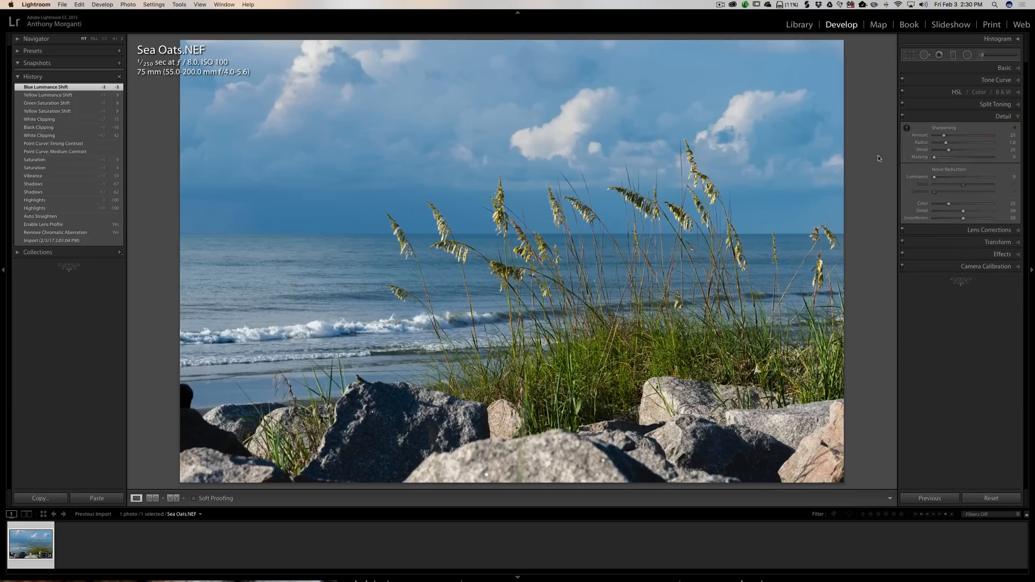
pyautogui.click(511, 144)
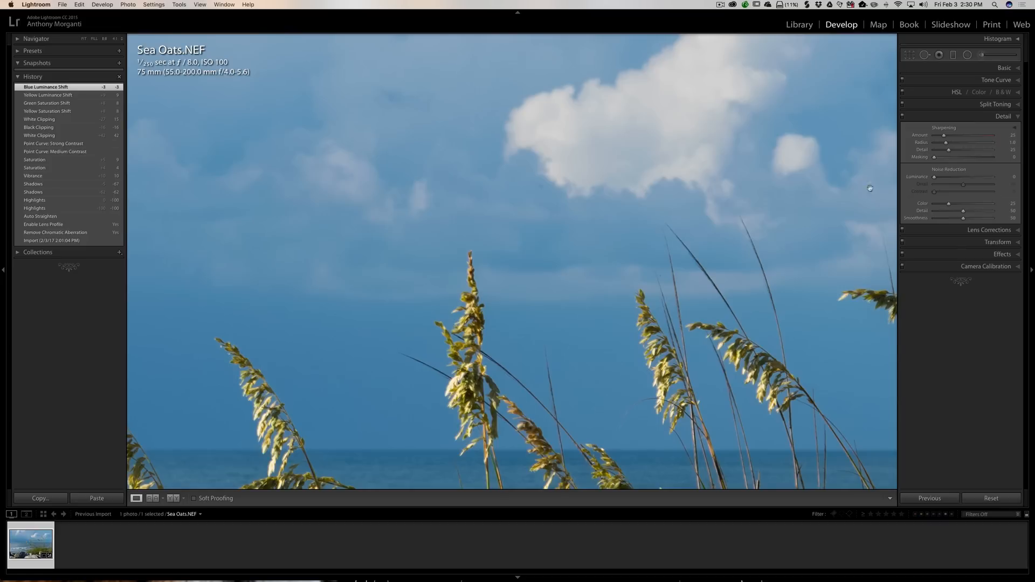
pyautogui.moveTo(944, 137); pyautogui.dragTo(843, 139)
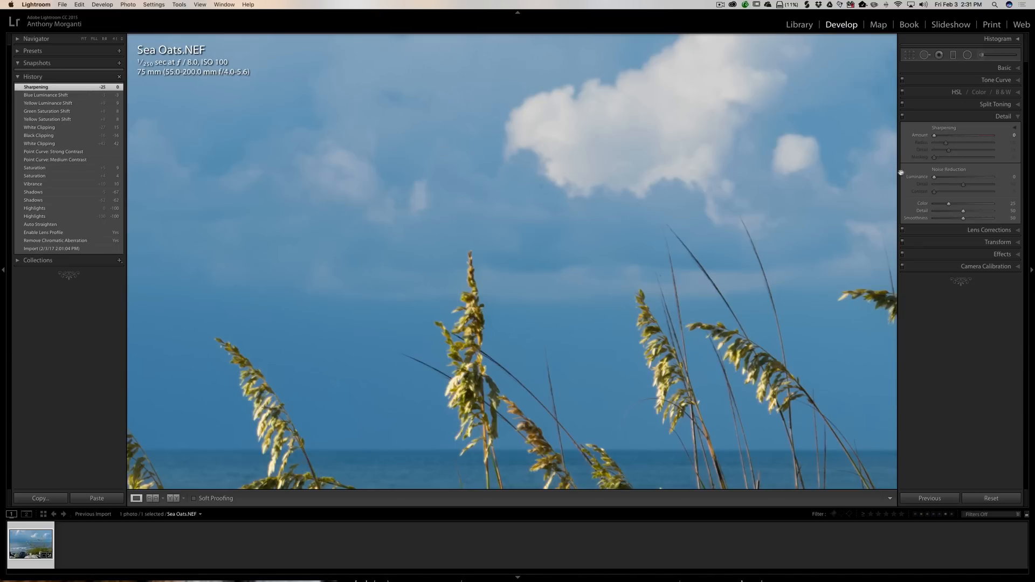
# - Set the Luminance noise reduction to 36
pyautogui.moveTo(935, 178); pyautogui.dragTo(955, 180)
pyautogui.moveTo(955, 179); pyautogui.dragTo(954, 179)
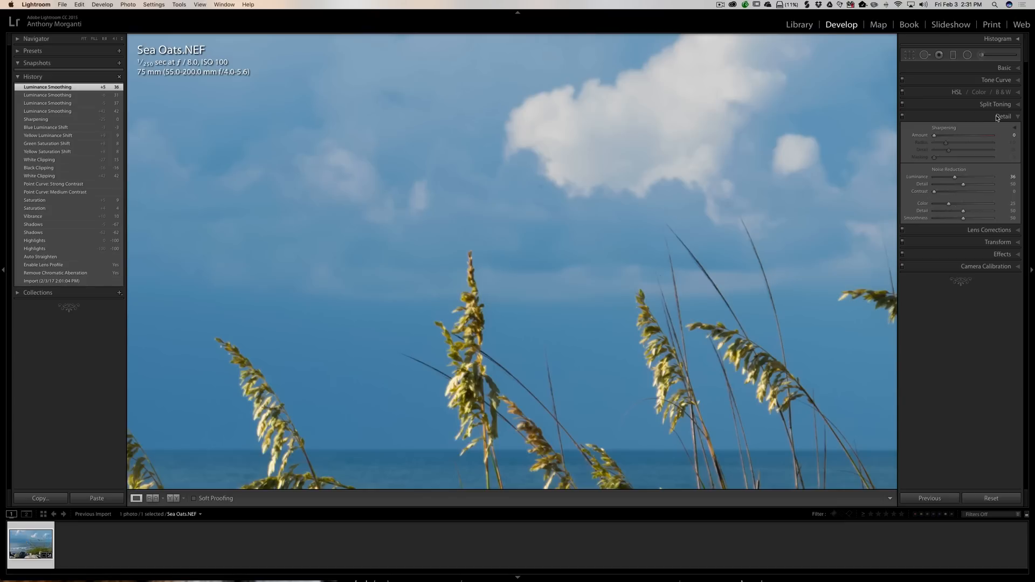
pyautogui.click(502, 255)
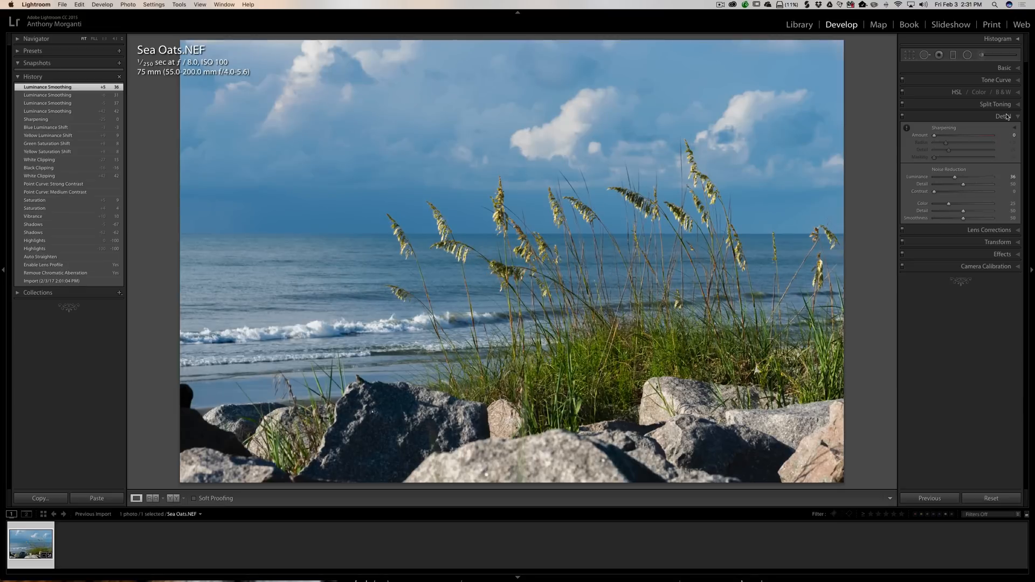
pyautogui.click(1005, 117)
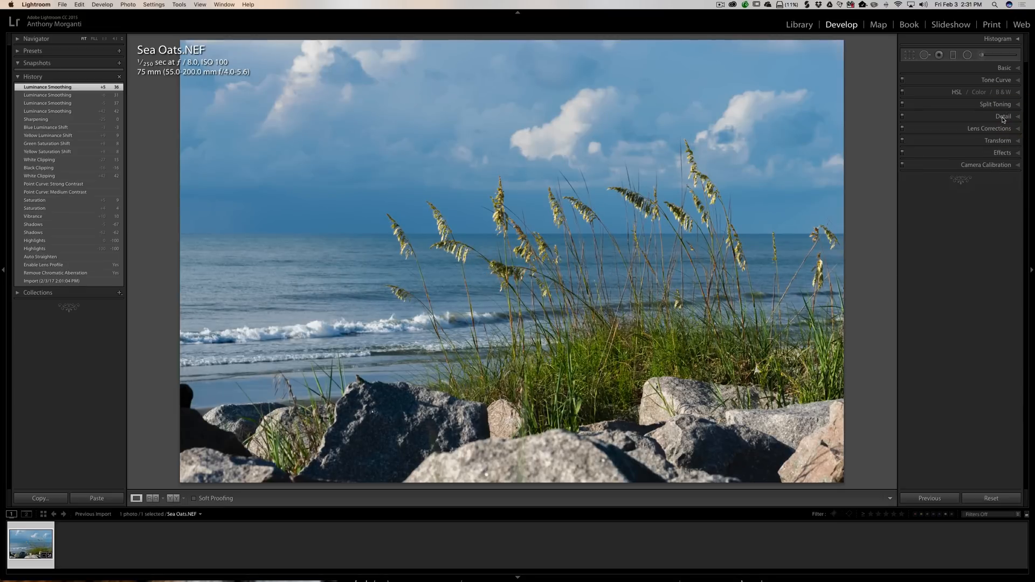
# - Send a copy with Lightroom adjustments to ON1 Effects 10 for editing
pyautogui.click(998, 129)
pyautogui.click(998, 129)
pyautogui.rightClick(561, 203)
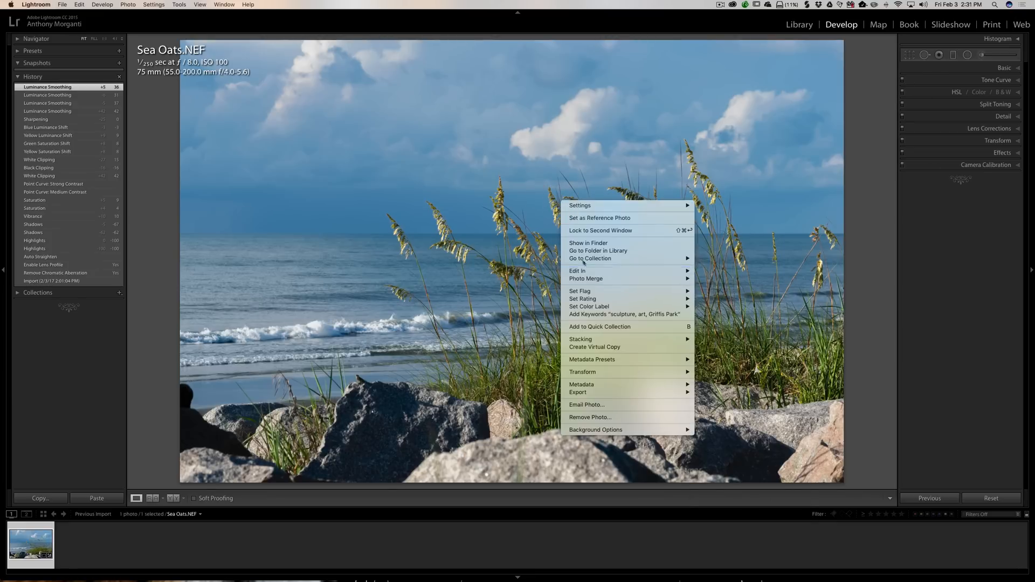
pyautogui.rightClick(521, 171)
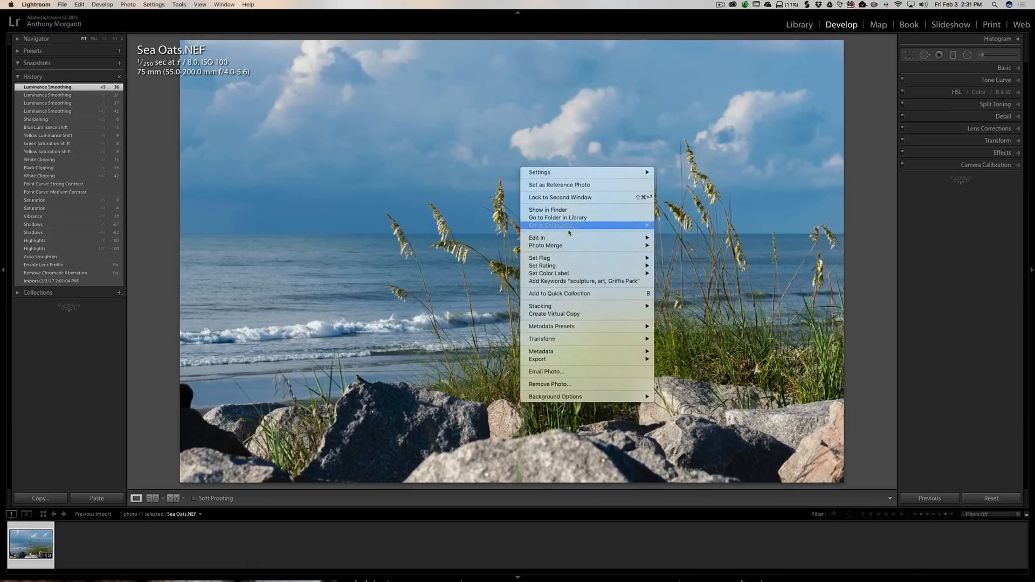
pyautogui.moveTo(568, 235)
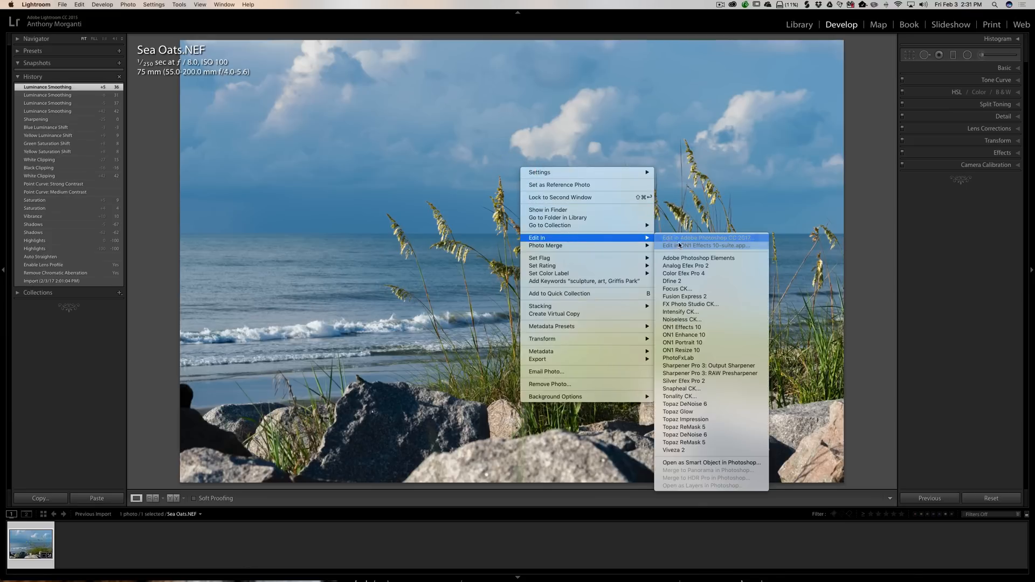
pyautogui.click(709, 245)
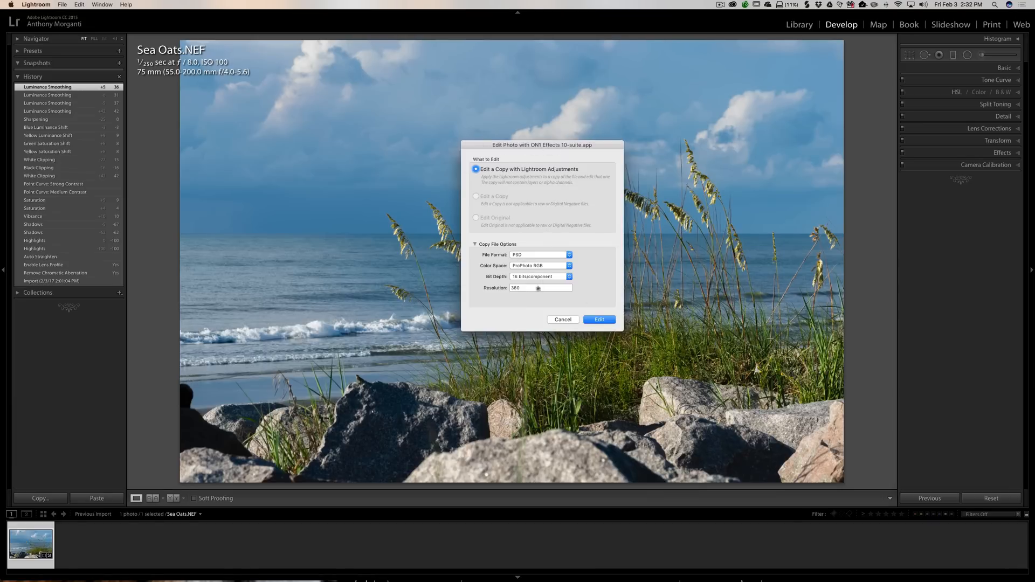
pyautogui.click(600, 320)
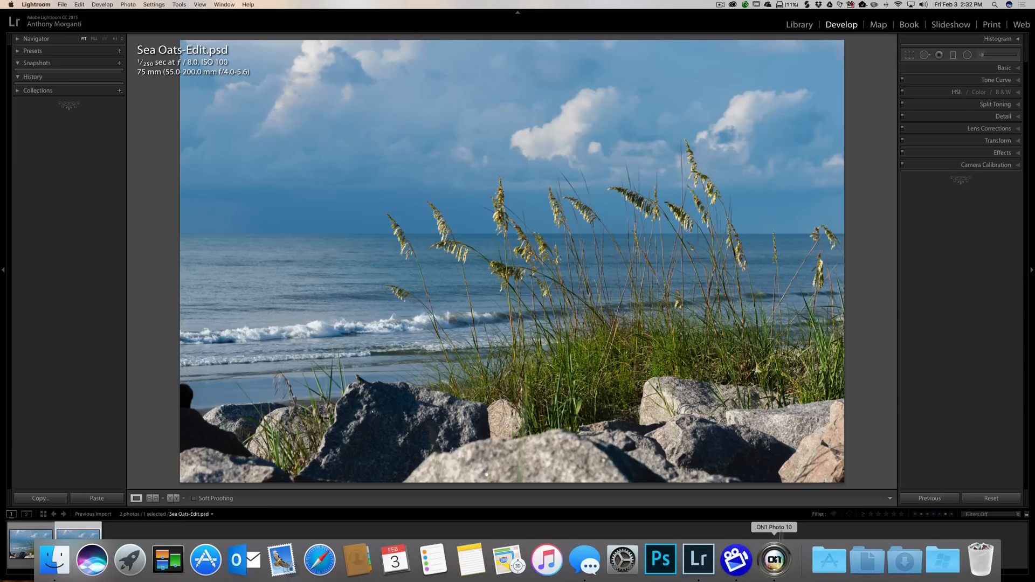
# - Switch to ON1 Photo 10 and open the copy as a Smart Photo
pyautogui.click(775, 560)
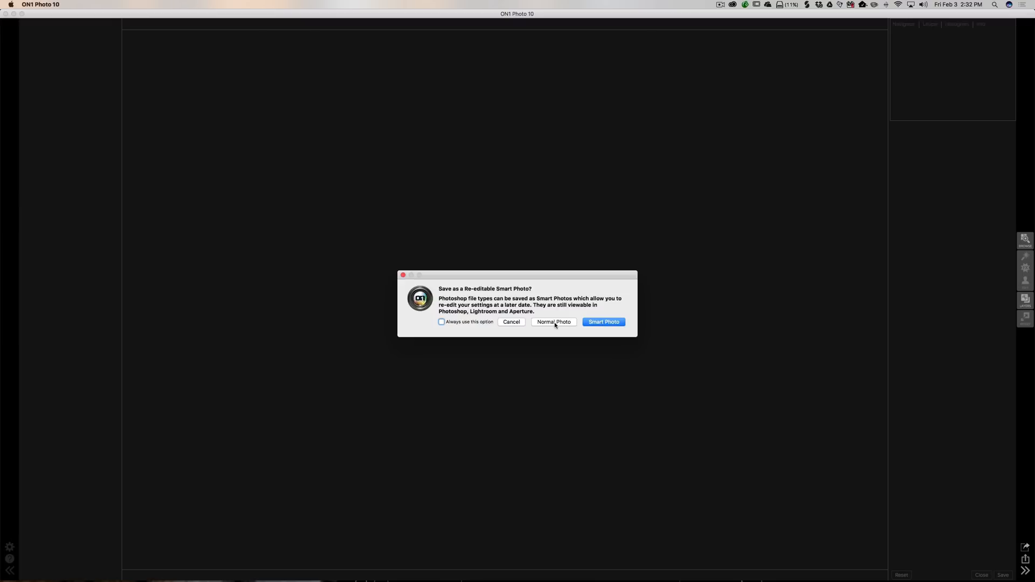
pyautogui.click(606, 323)
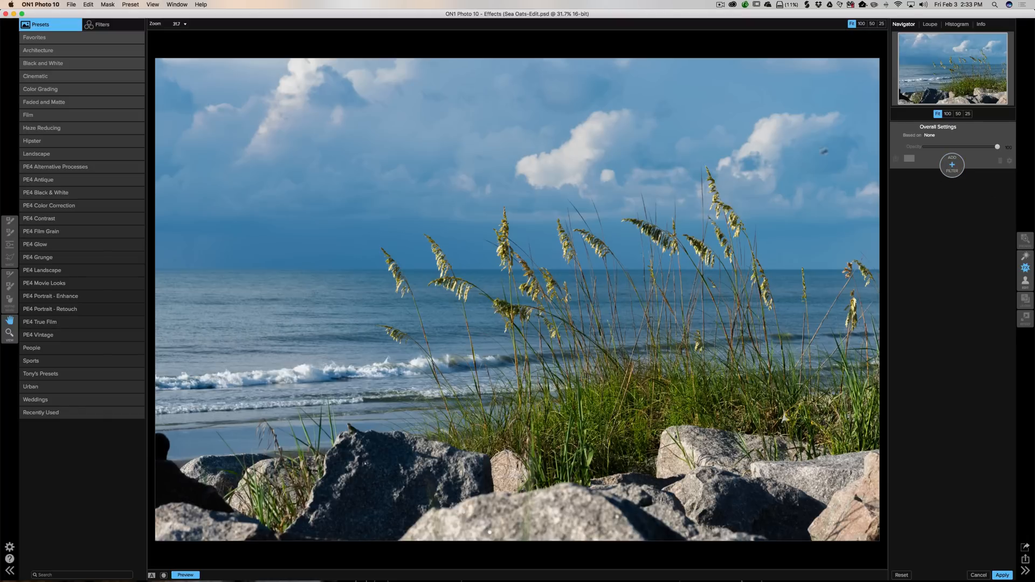
# - Add a Sunshine filter and switch its preset to Radiance
pyautogui.click(951, 164)
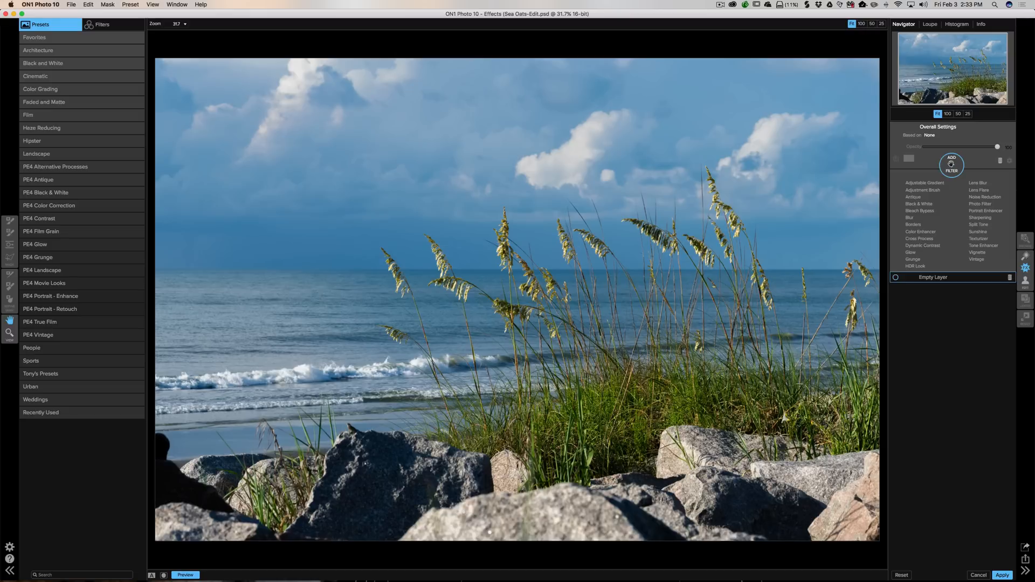
pyautogui.click(978, 232)
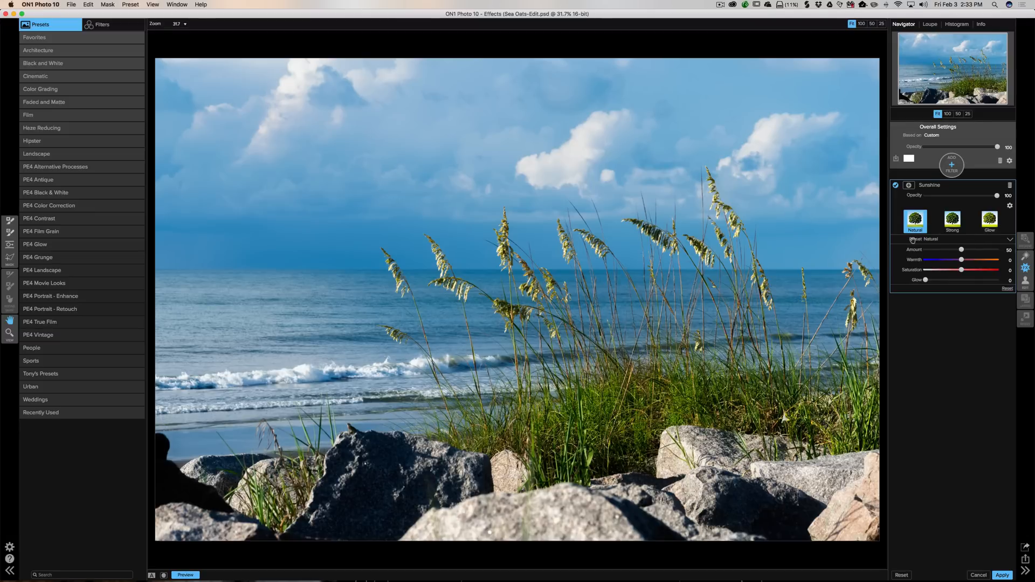
pyautogui.click(1008, 239)
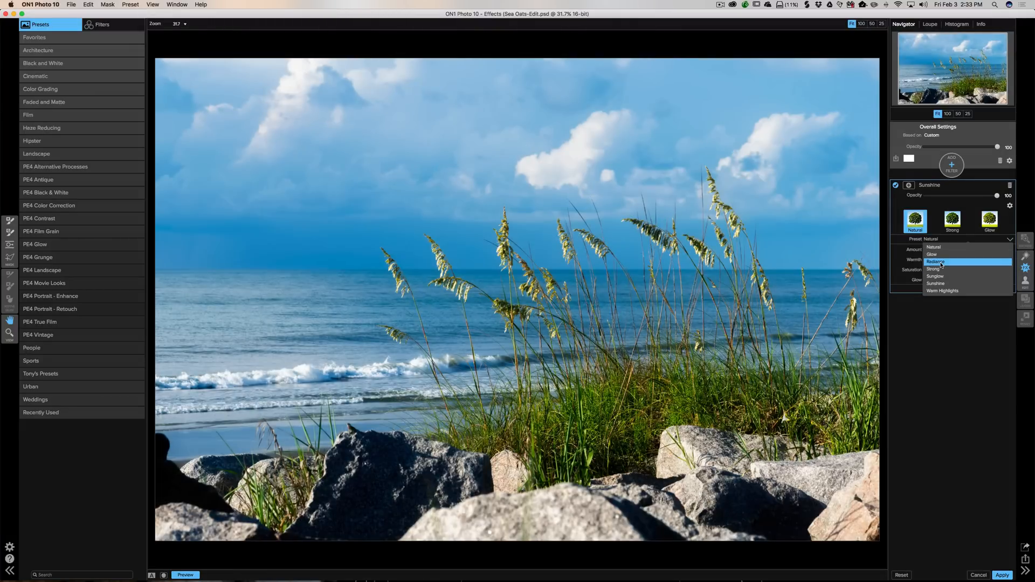
pyautogui.click(941, 263)
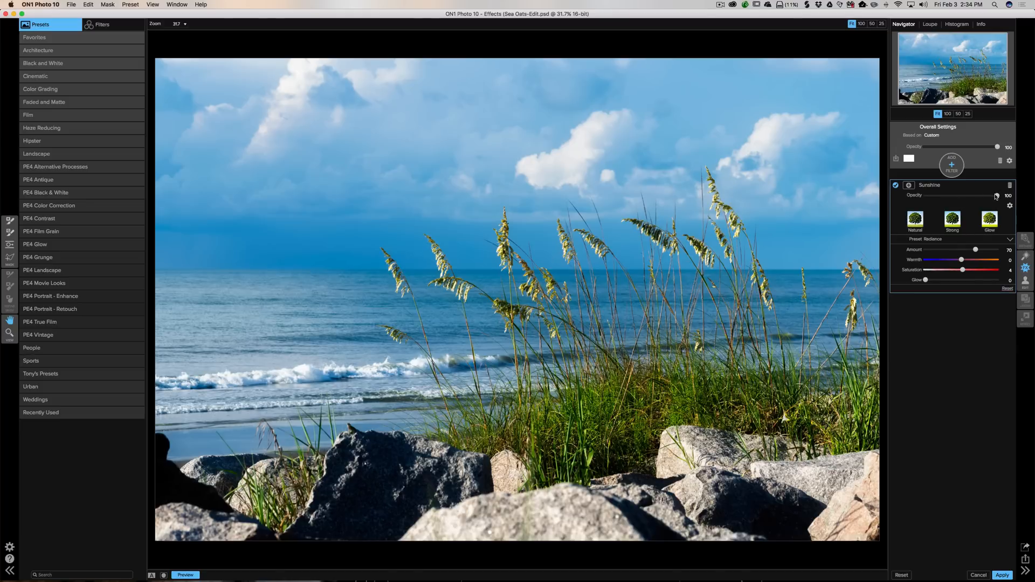
pyautogui.moveTo(995, 196)
pyautogui.mouseDown()
pyautogui.moveTo(959, 197)
pyautogui.moveTo(997, 197)
pyautogui.mouseUp()
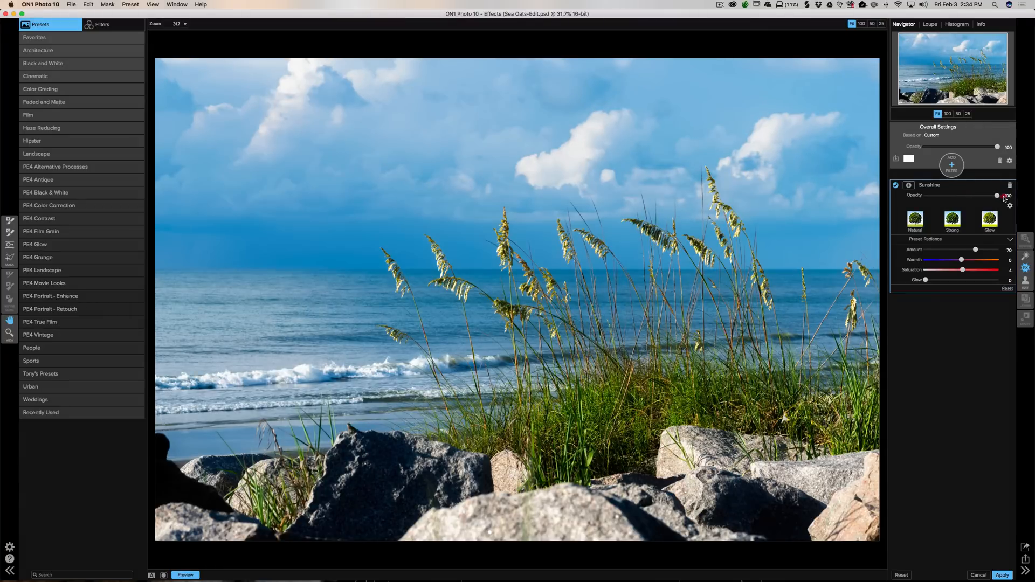
pyautogui.click(974, 183)
# - Add a Dynamic Contrast filter with its Natural preset
pyautogui.click(952, 164)
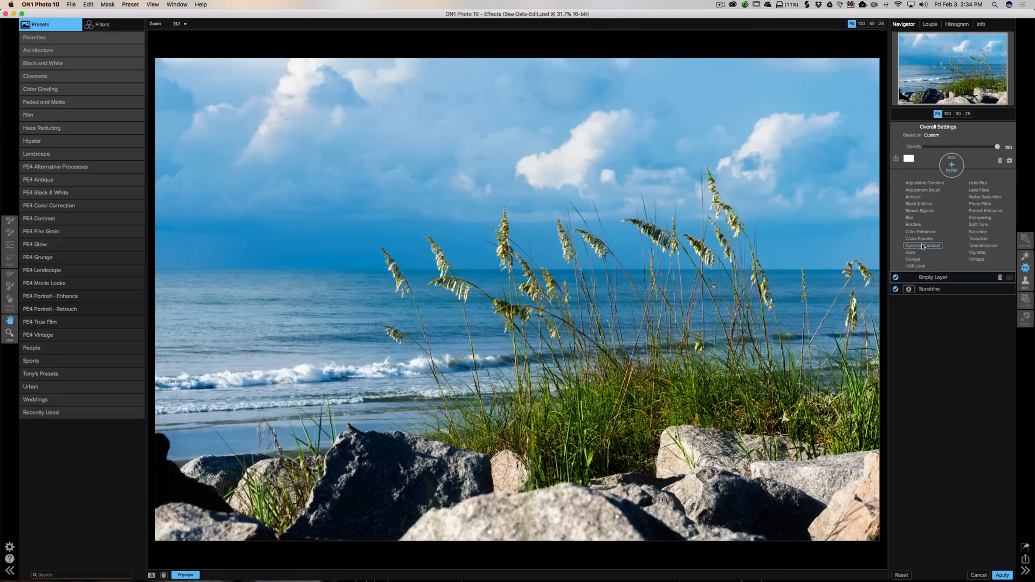
pyautogui.click(921, 246)
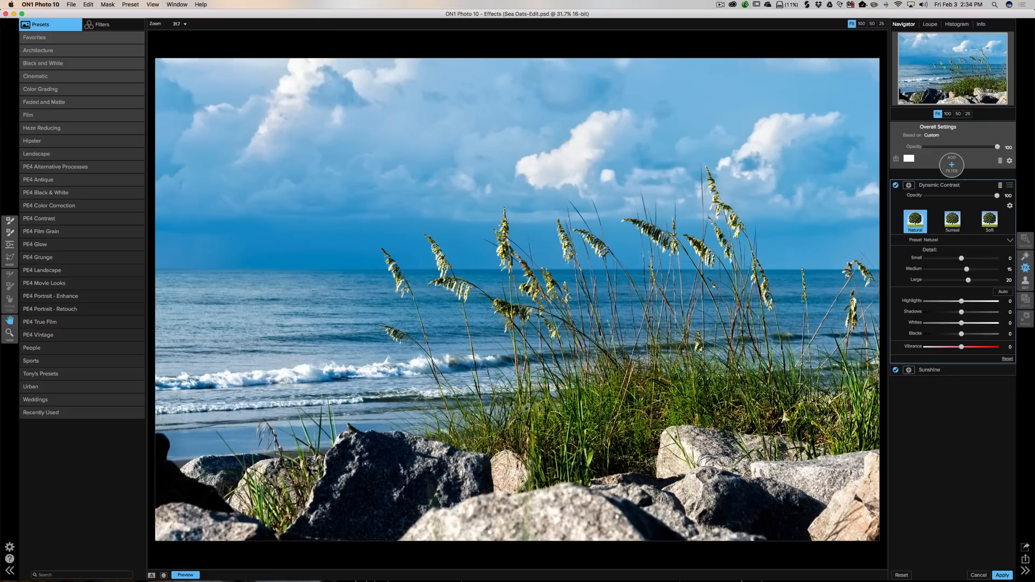
pyautogui.click(982, 185)
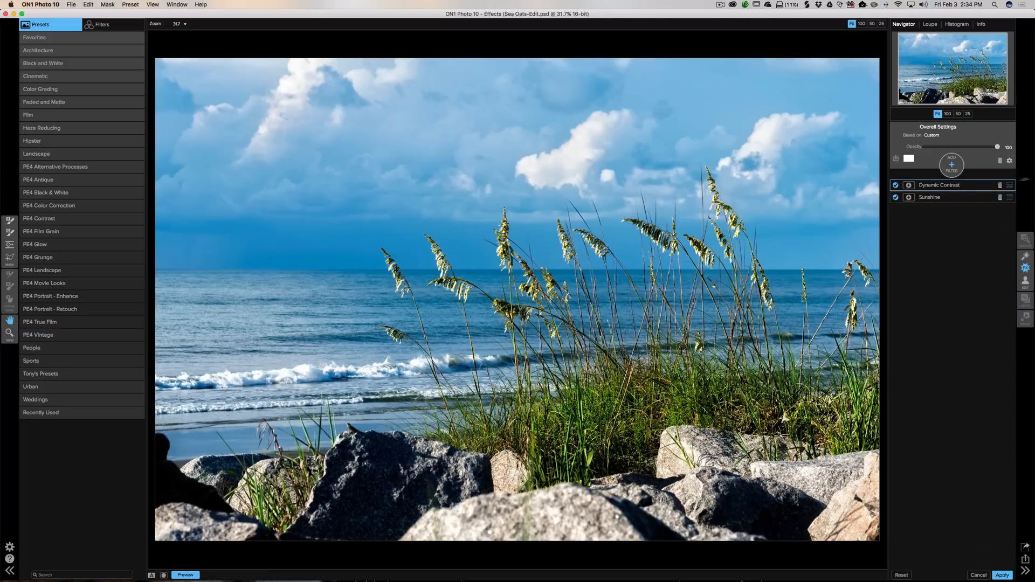
# - Add a Vignette filter and apply its Soft preset
pyautogui.click(951, 165)
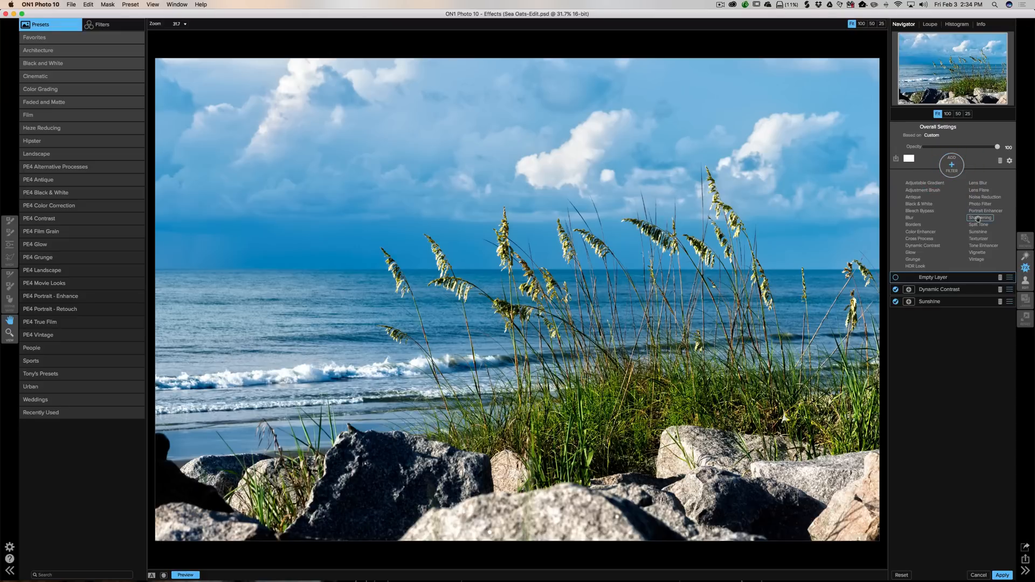
pyautogui.click(978, 251)
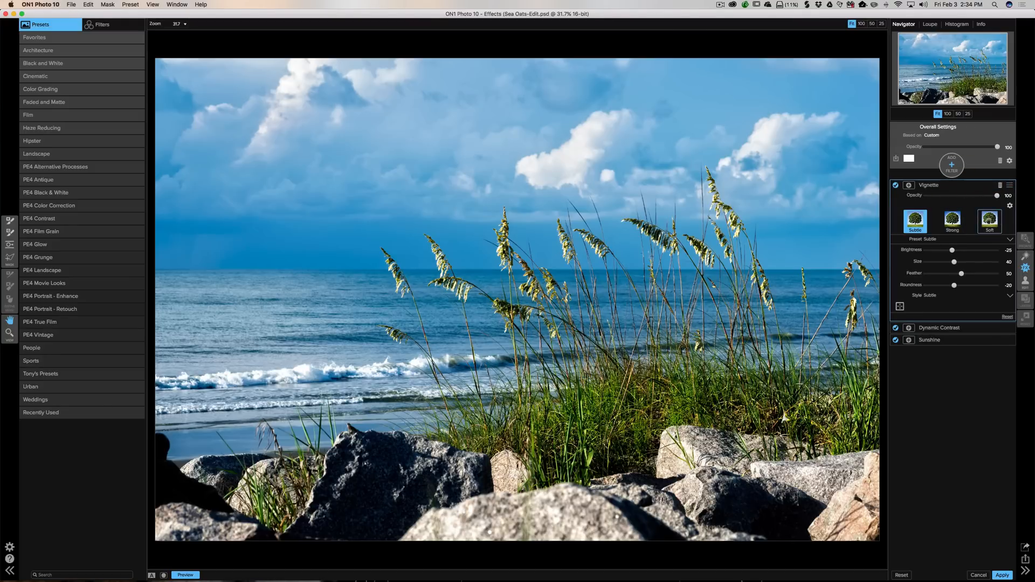
pyautogui.click(952, 219)
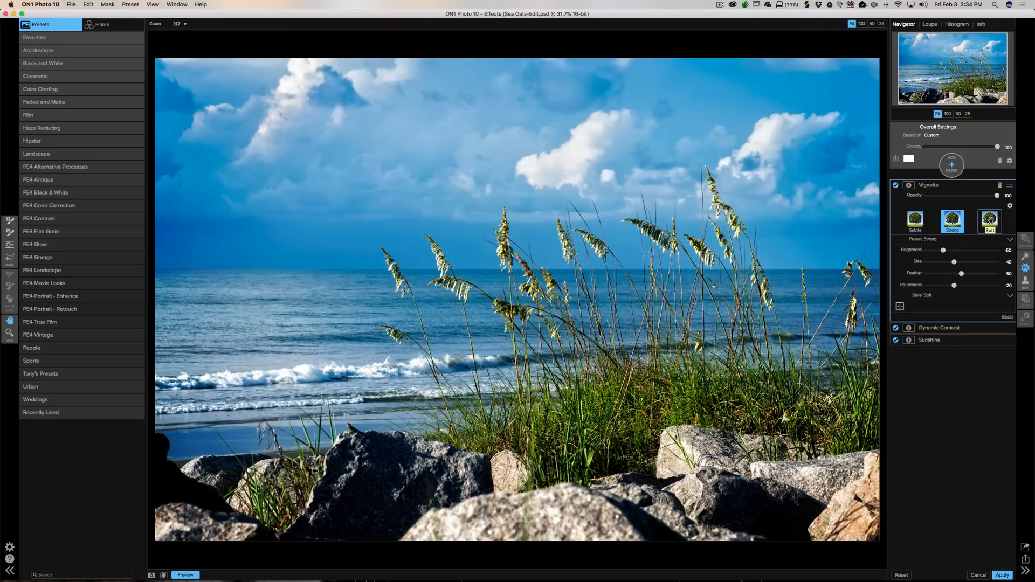
pyautogui.click(991, 221)
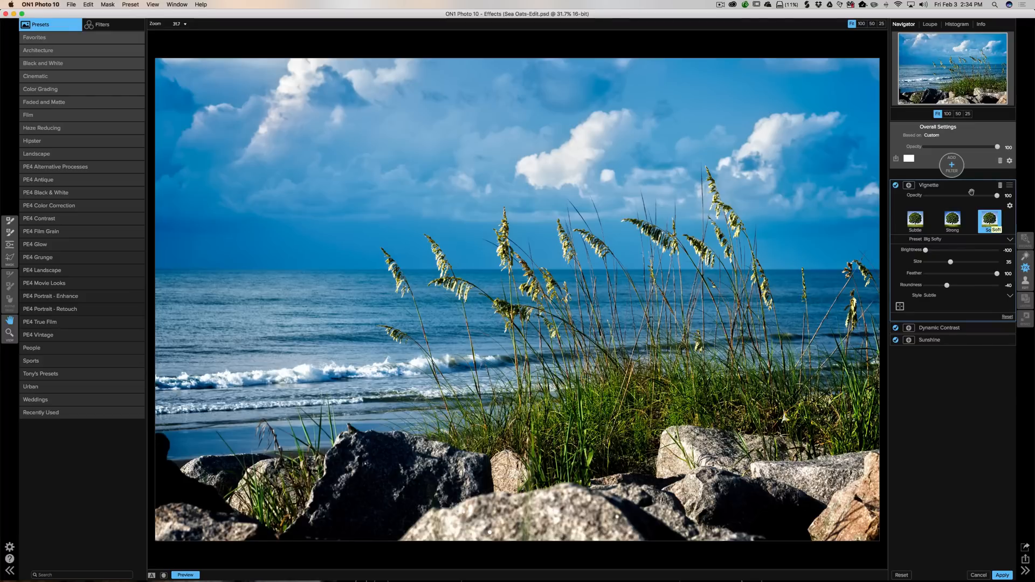
pyautogui.click(954, 185)
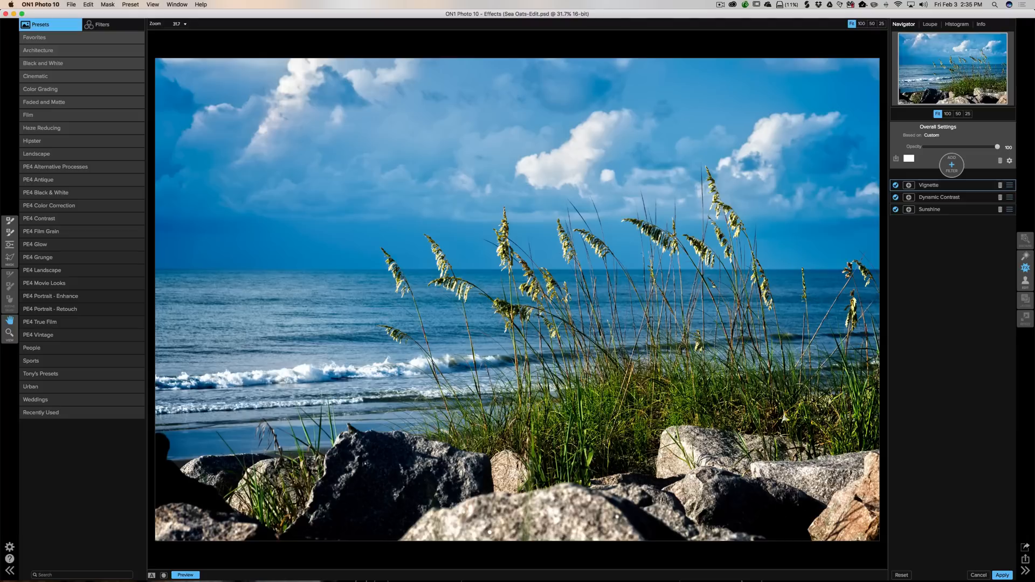
# - Add an Adjustment Brush filter with the Darken preset, setting brush feather to 100 and opacity to 16
pyautogui.click(953, 166)
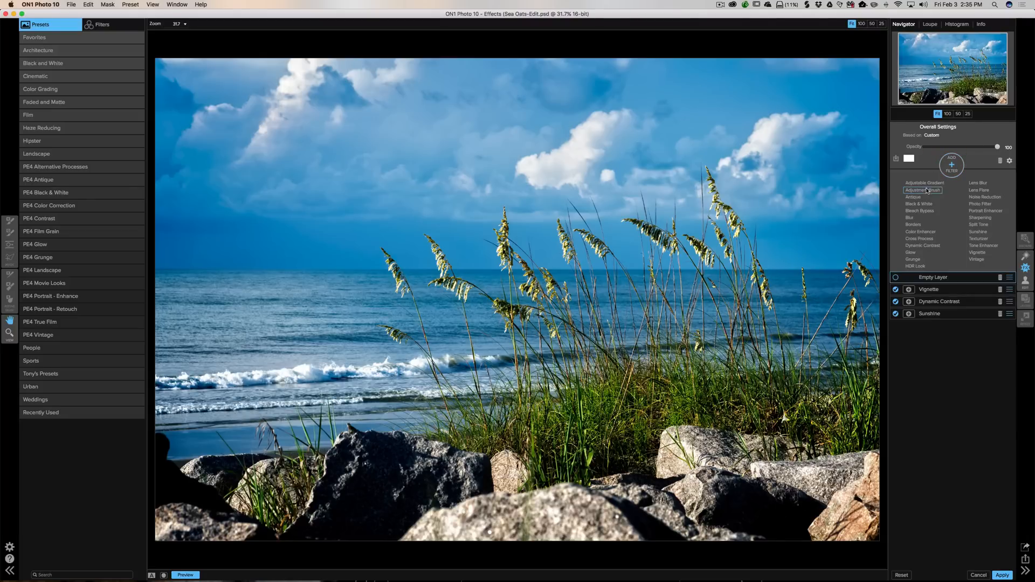
pyautogui.click(927, 191)
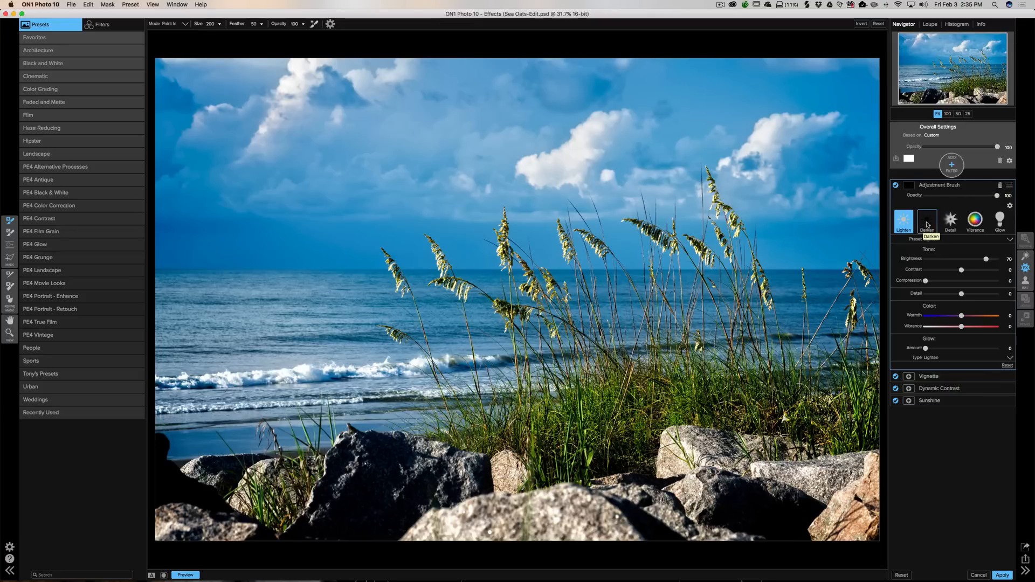
pyautogui.click(927, 222)
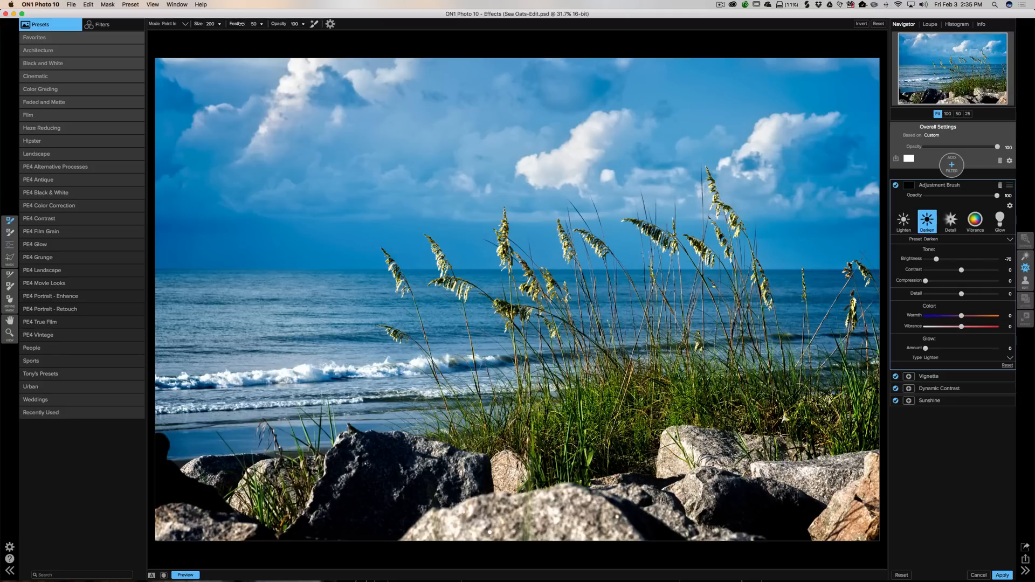
pyautogui.click(261, 24)
pyautogui.moveTo(242, 33); pyautogui.dragTo(268, 34)
pyautogui.click(303, 23)
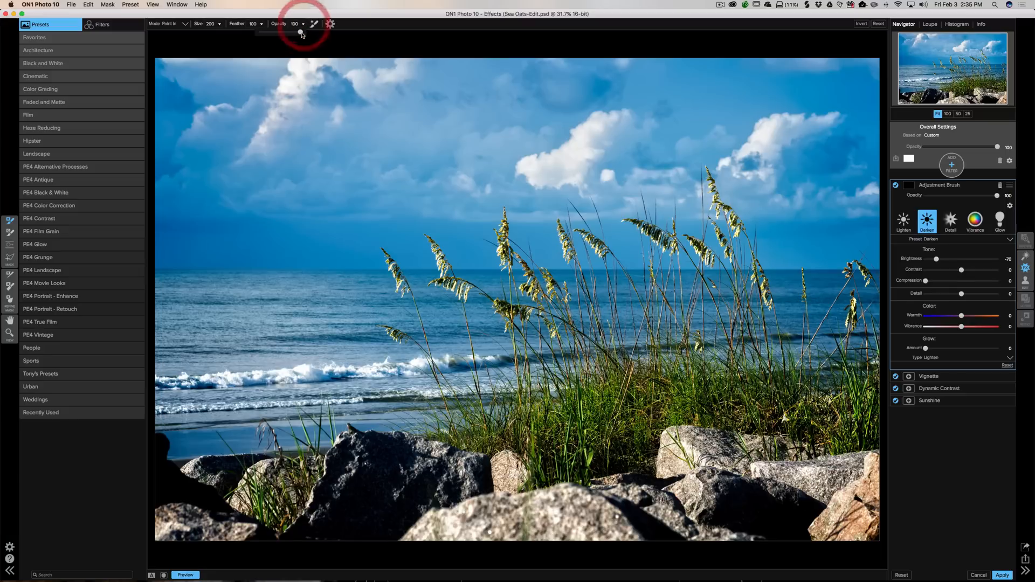
pyautogui.moveTo(300, 33); pyautogui.dragTo(279, 24)
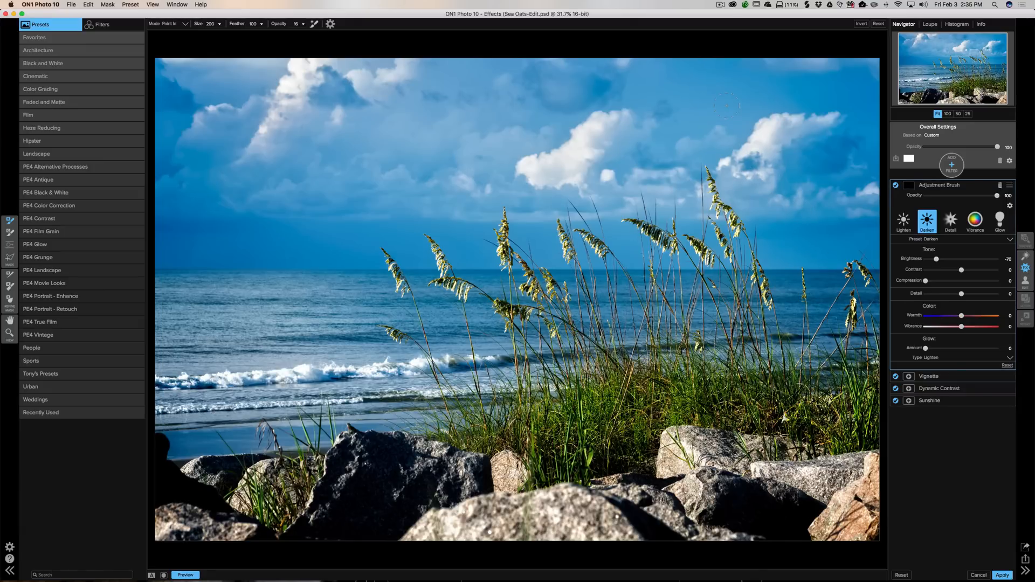
# - Enlarge the brush to 1600 and paint darkening over the rocks along the bottom of the photo
pyautogui.press(']')
pyautogui.press(']')
pyautogui.press(']')
pyautogui.press(']')
pyautogui.press(']')
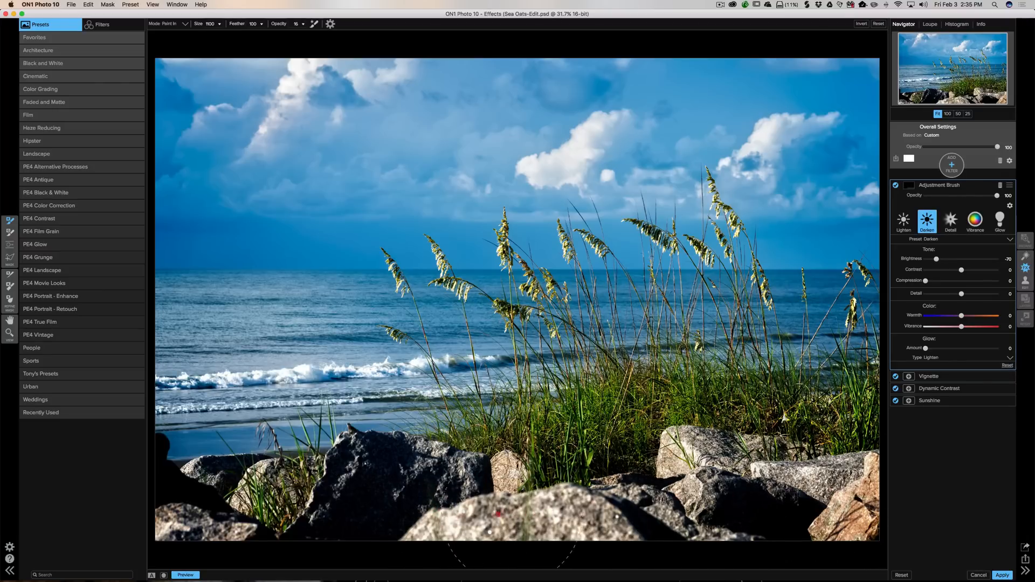
pyautogui.click(456, 515)
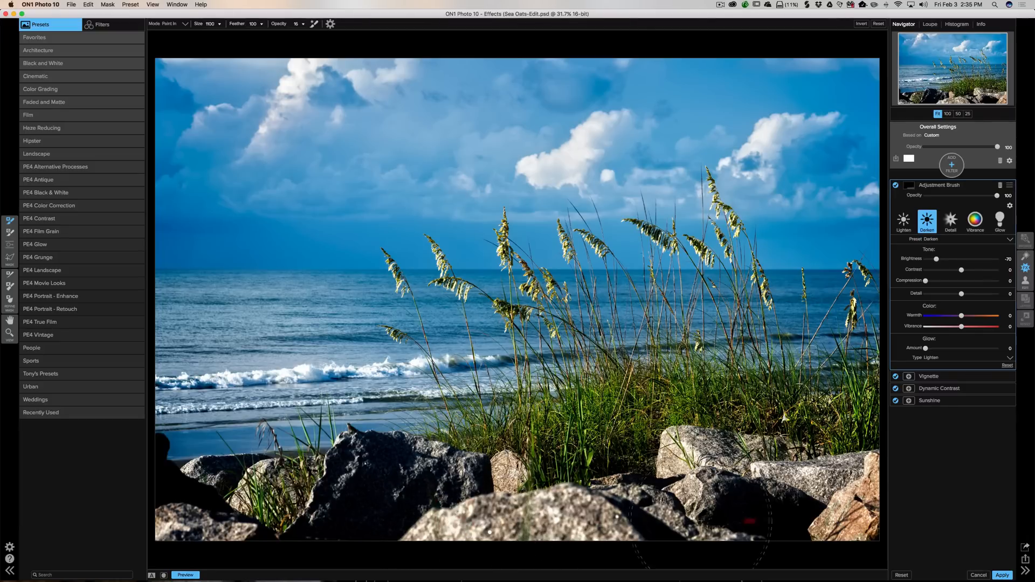
pyautogui.click(968, 497)
# - Toggle the Adjustment Brush filter on and off to compare, then apply the ON1 edits back to Lightroom
pyautogui.click(896, 185)
pyautogui.click(895, 186)
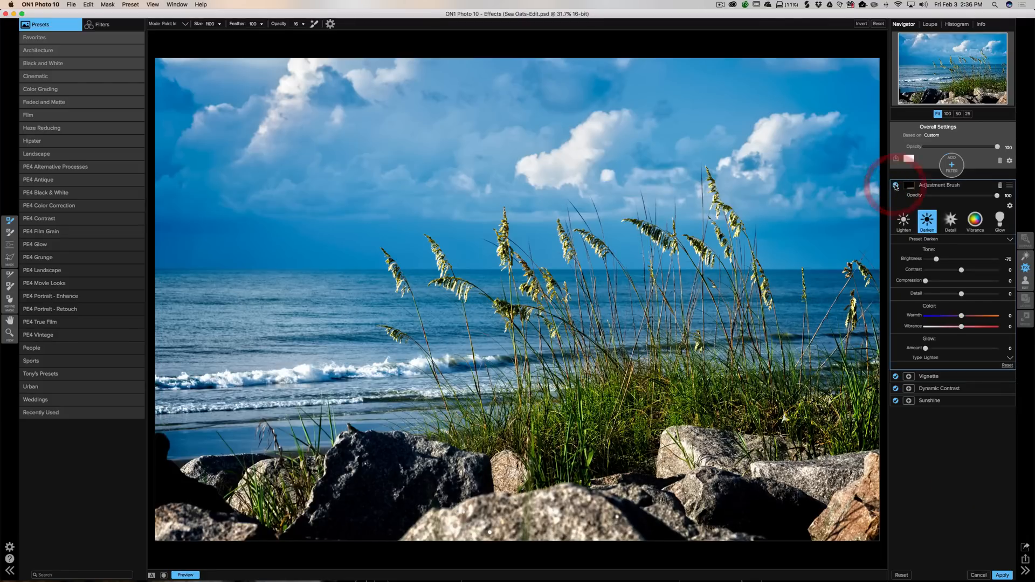
pyautogui.click(896, 185)
pyautogui.click(895, 186)
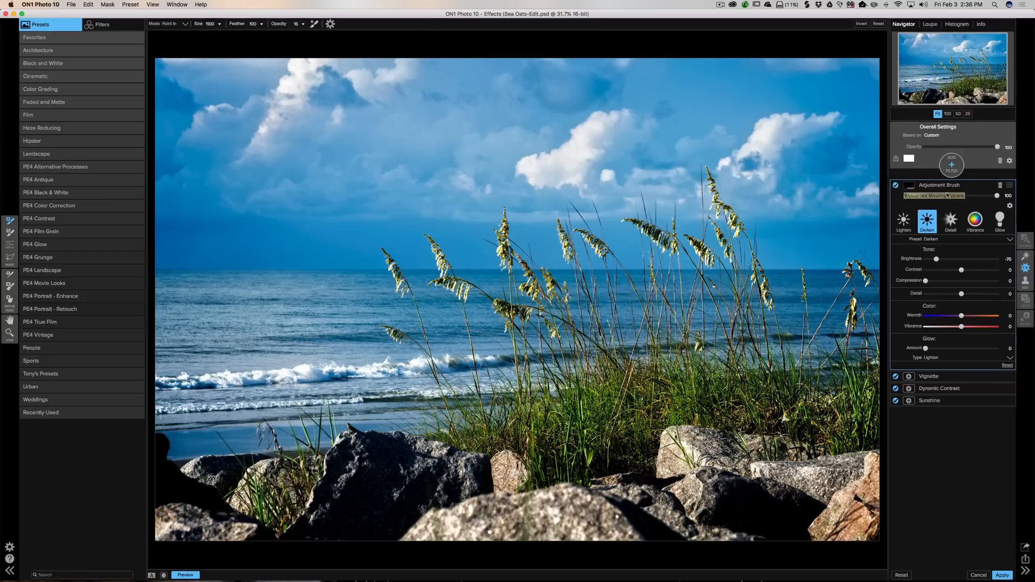
pyautogui.click(978, 185)
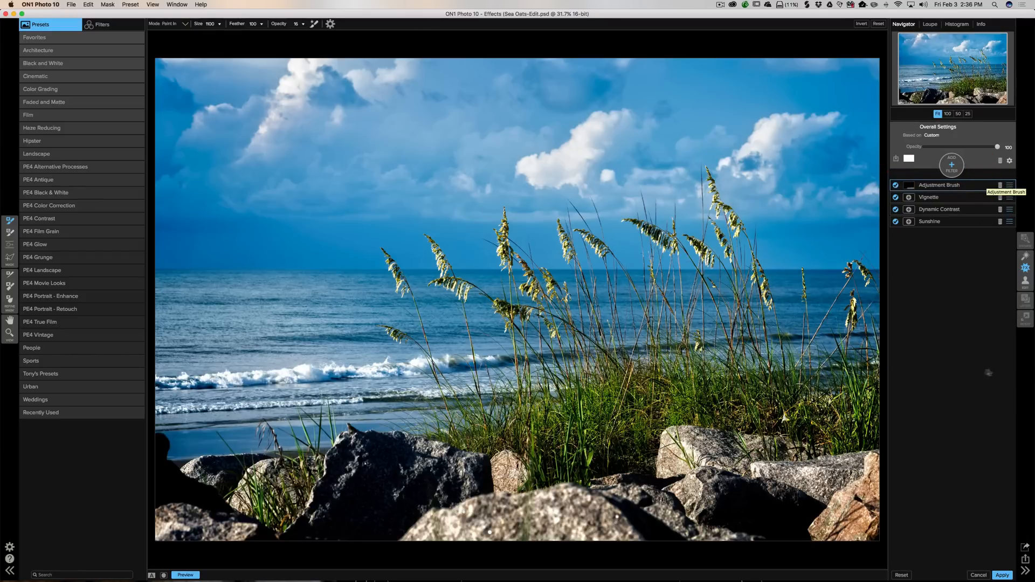
pyautogui.click(1004, 575)
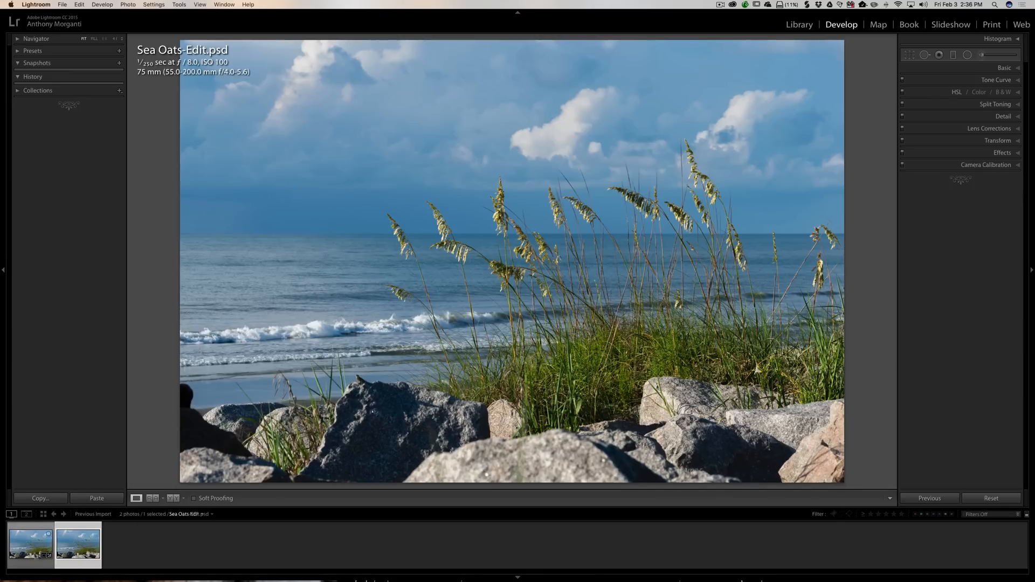
# - Compare the original and edited copies, then import the edited copy's changed settings from disk
pyautogui.click(27, 542)
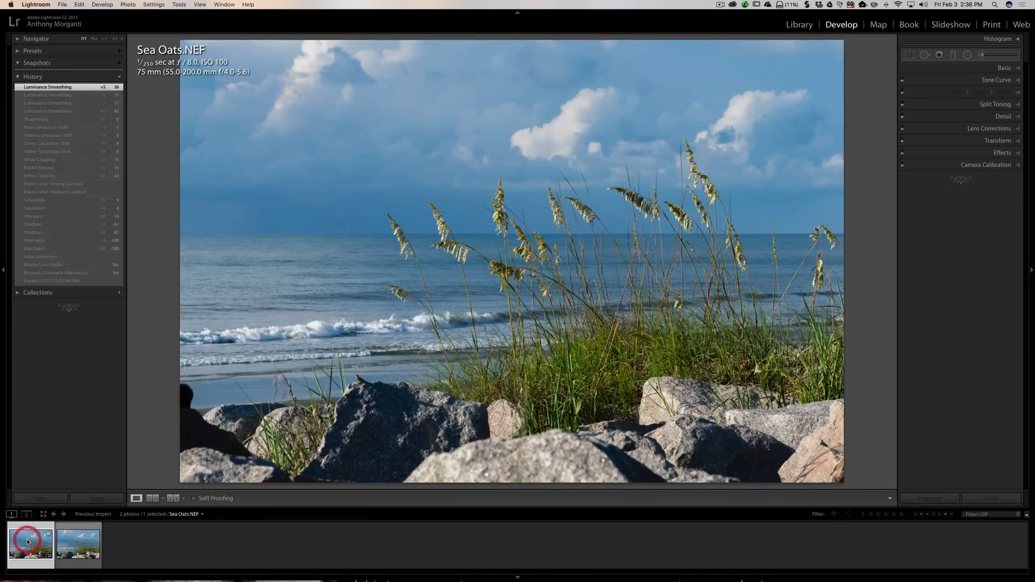
pyautogui.click(86, 546)
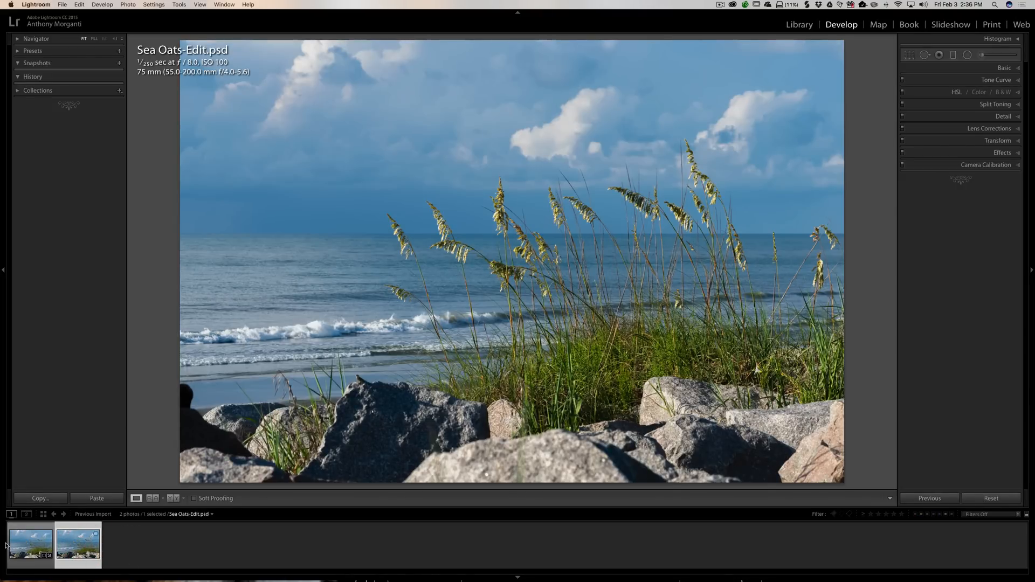
pyautogui.click(24, 542)
pyautogui.click(80, 544)
pyautogui.click(457, 211)
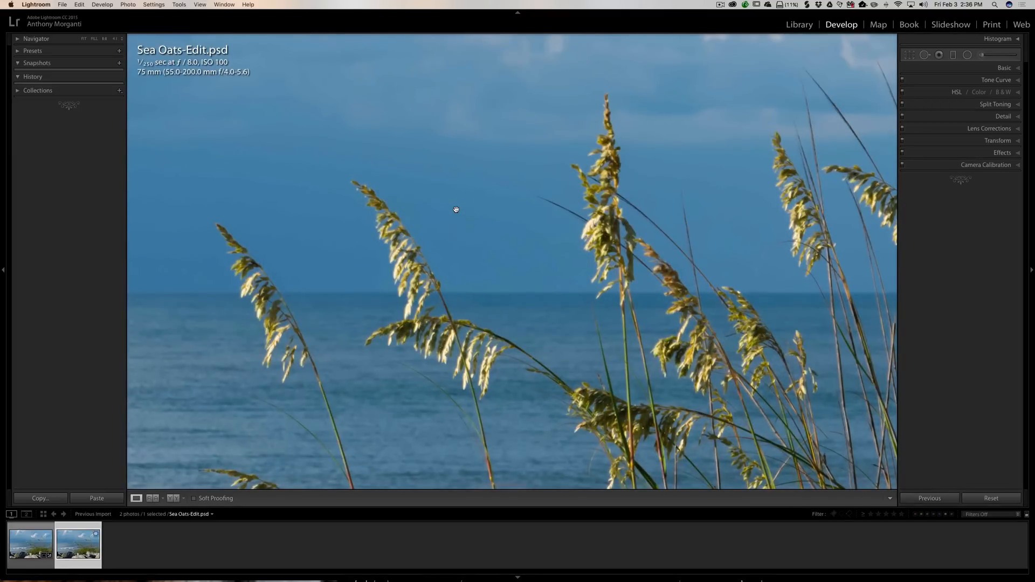
pyautogui.click(456, 209)
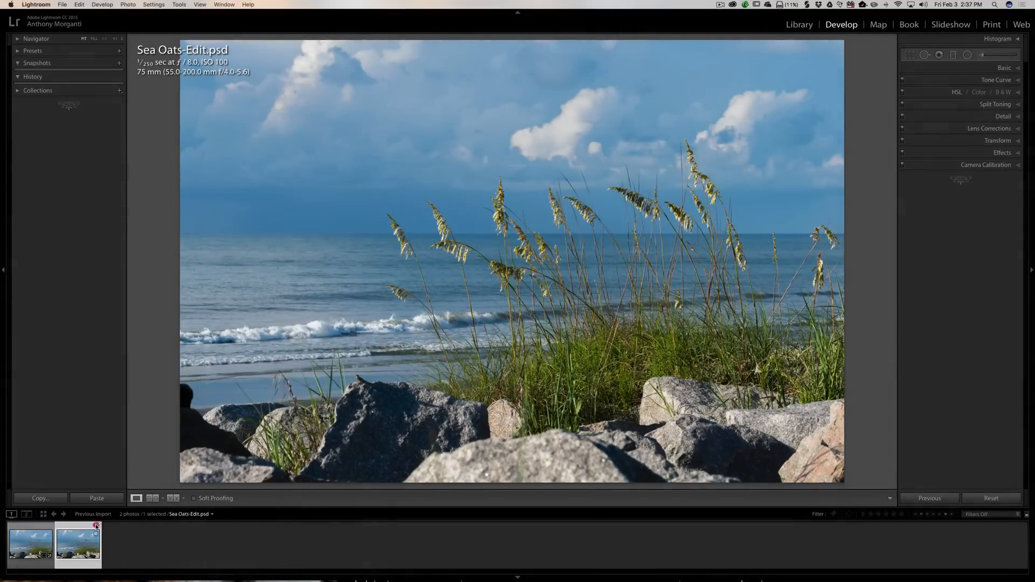
pyautogui.click(98, 524)
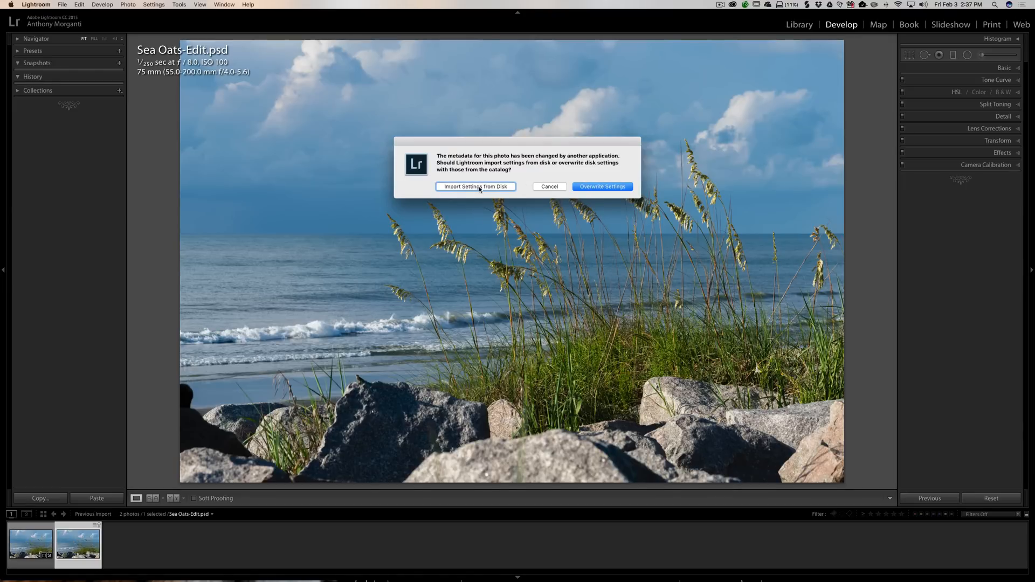
pyautogui.click(458, 186)
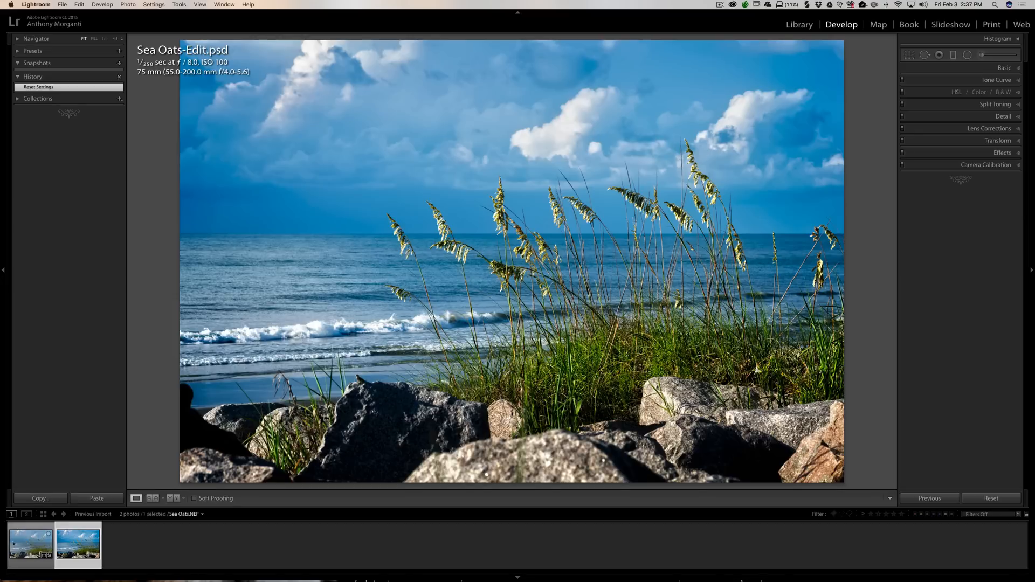
# - Set the original Sea Oats.NEF to its Auto Straighten history state, then reselect the edited copy
pyautogui.click(23, 543)
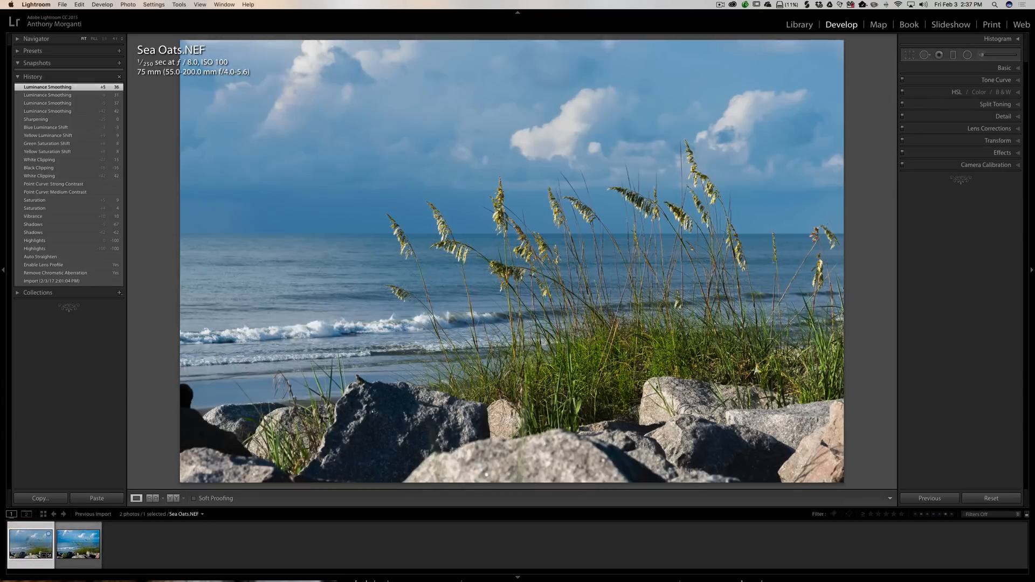
pyautogui.click(55, 258)
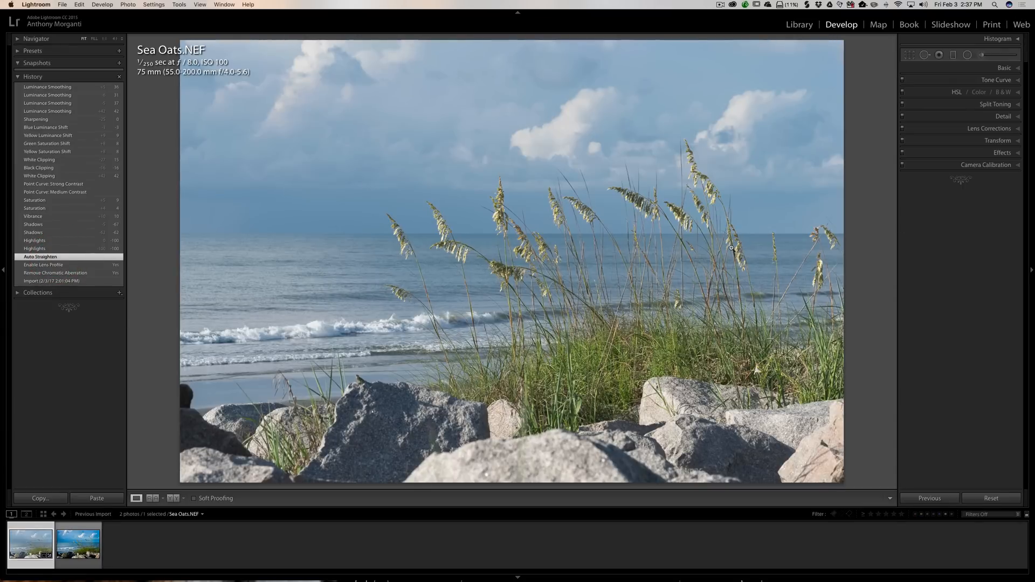
pyautogui.click(79, 549)
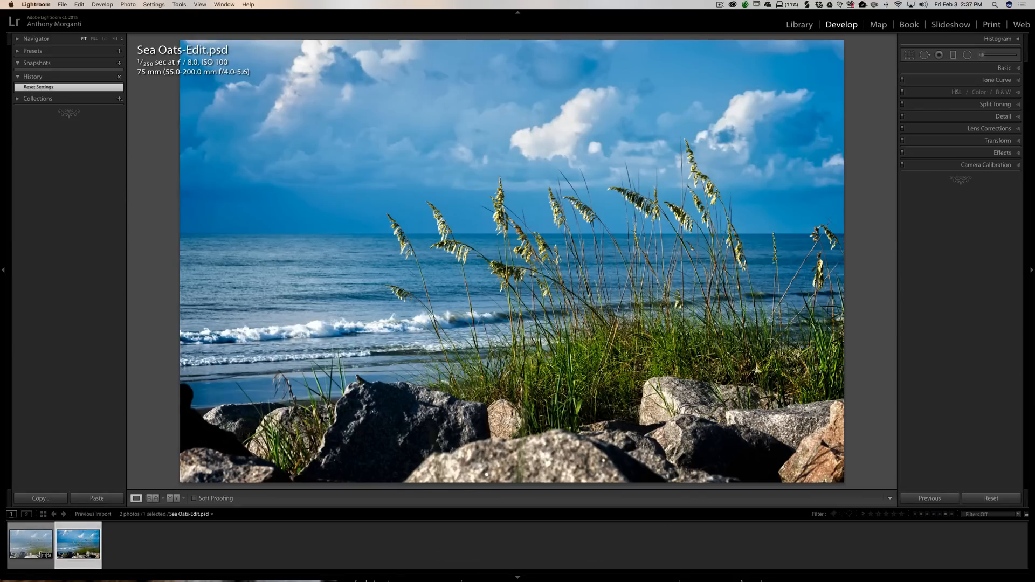
# - Open the Adjustment Brush on the edited copy, reset its effect sliders and set Clarity to -100
pyautogui.click(982, 56)
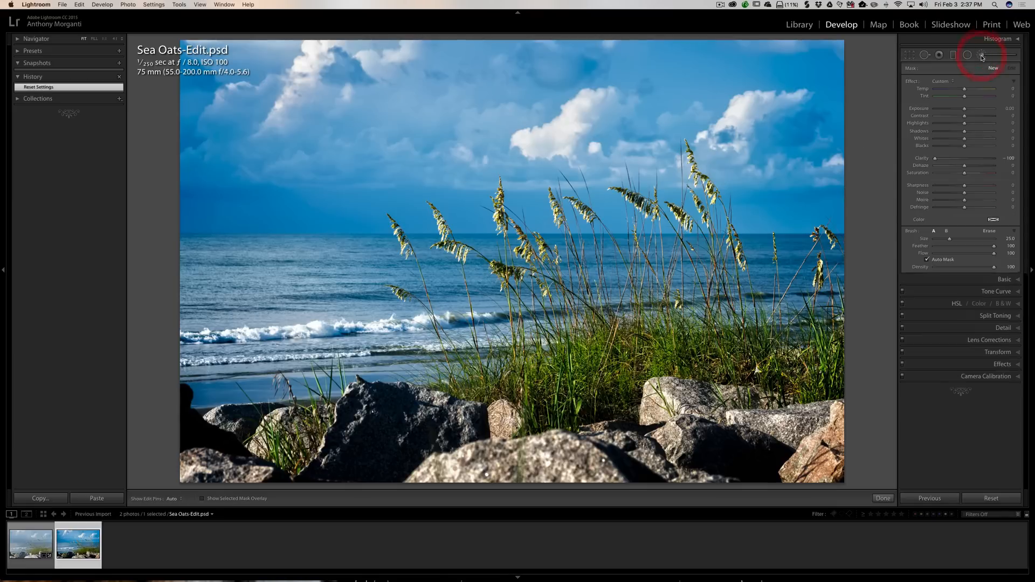
pyautogui.doubleClick(911, 82)
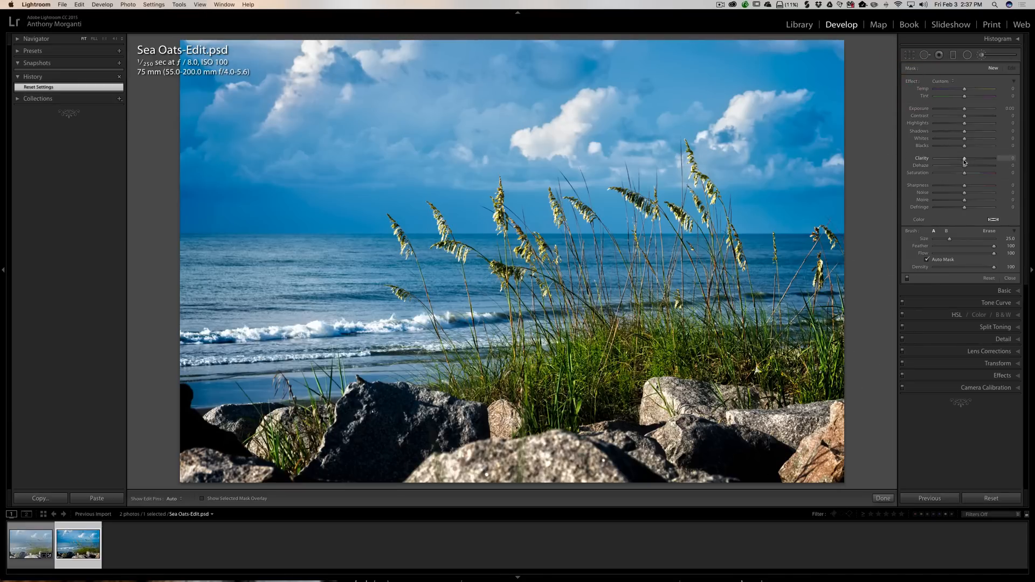
pyautogui.moveTo(965, 158); pyautogui.dragTo(932, 162)
pyautogui.press('h')
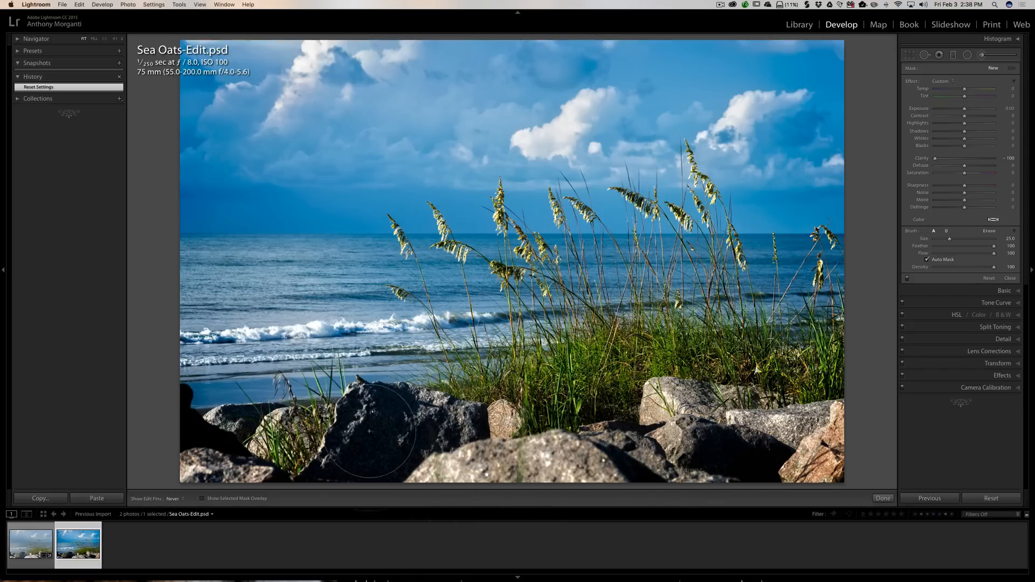
# - Paint Adjustment Brush strokes over the foreground rocks, hide the pin, then close the Adjustment Brush
pyautogui.moveTo(369, 431)
pyautogui.mouseDown()
pyautogui.moveTo(298, 488)
pyautogui.moveTo(236, 503)
pyautogui.moveTo(215, 455)
pyautogui.moveTo(577, 503)
pyautogui.moveTo(648, 498)
pyautogui.moveTo(761, 440)
pyautogui.mouseUp()
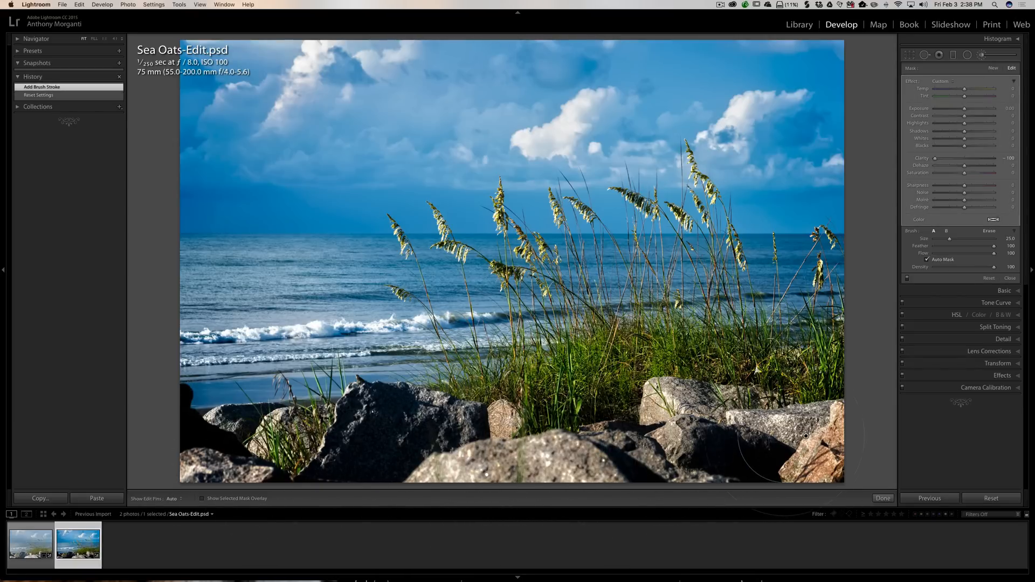
pyautogui.press('h')
pyautogui.click(788, 434)
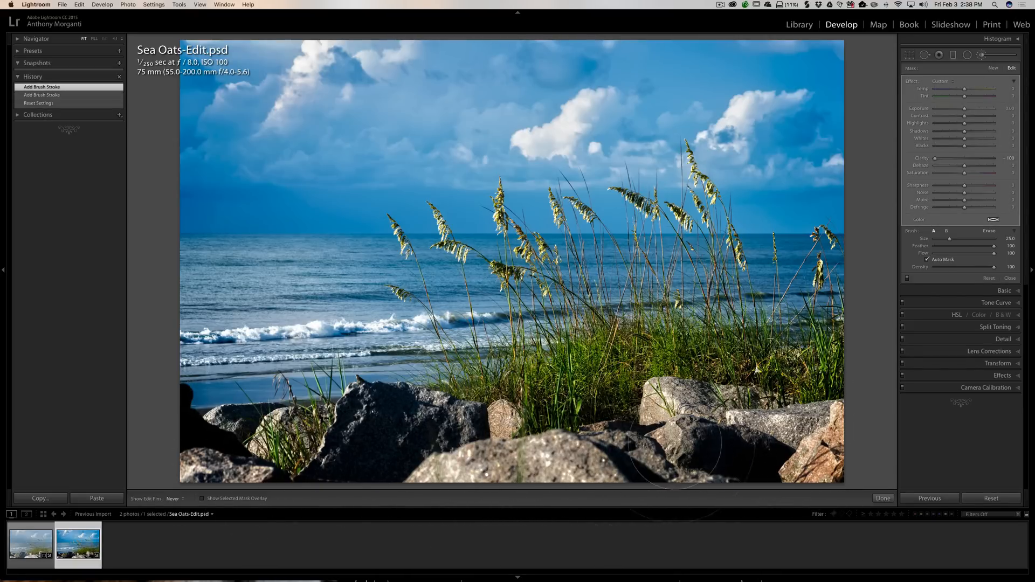
pyautogui.click(481, 459)
pyautogui.click(984, 56)
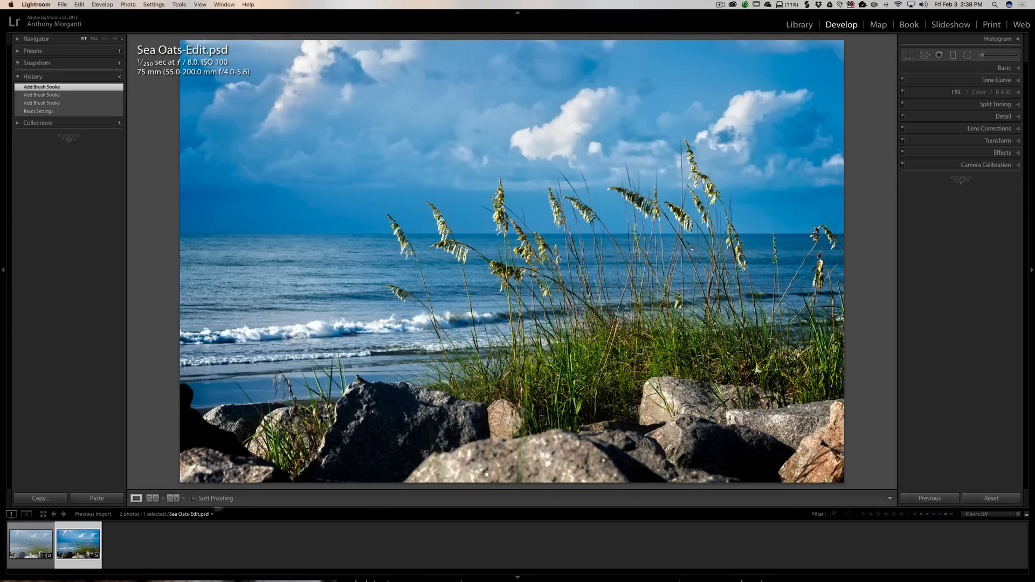
# - Switch to the original Sea Oats.NEF and back to the edited copy to compare them
pyautogui.click(26, 545)
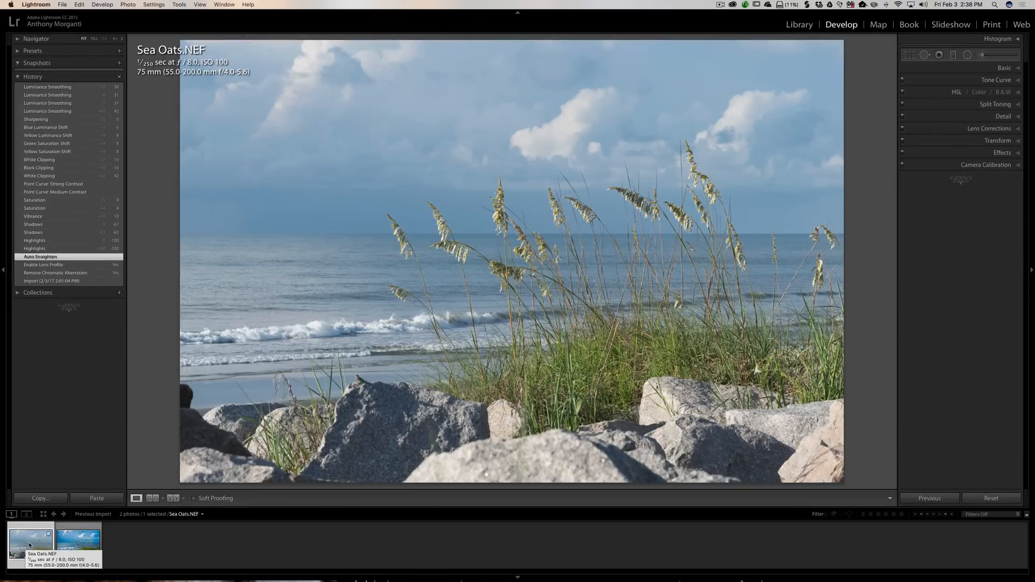
pyautogui.click(71, 546)
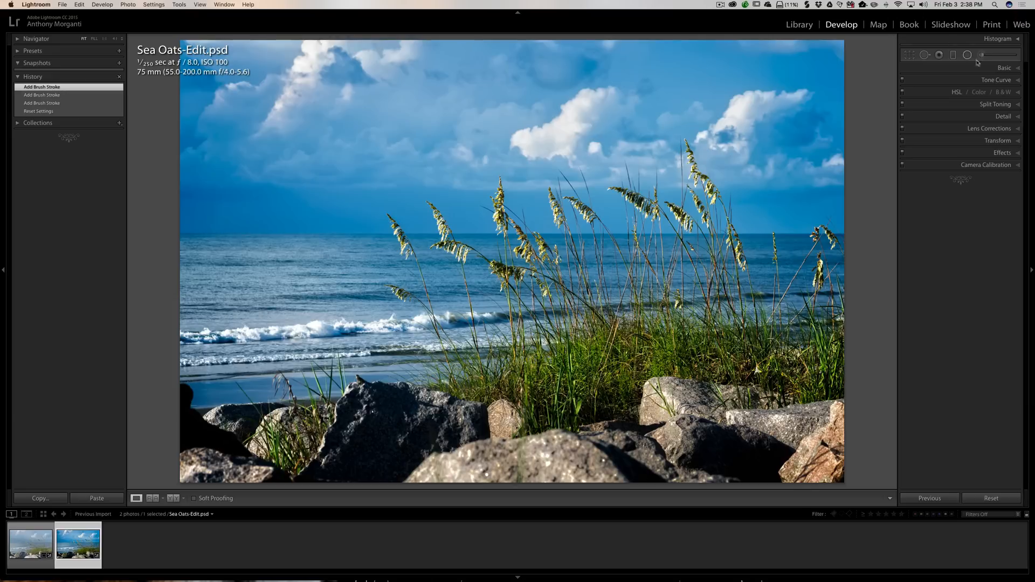
# - Try lowering the edited copy's Saturation to -21 in the Basic settings, then reset Saturation and collapse Basic
pyautogui.click(1001, 69)
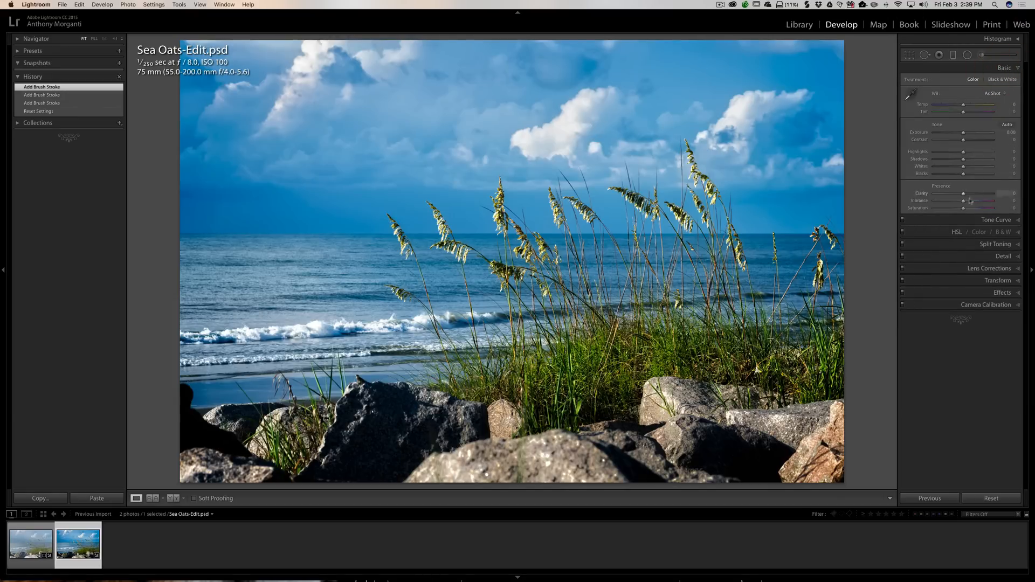
pyautogui.moveTo(963, 208); pyautogui.dragTo(957, 210)
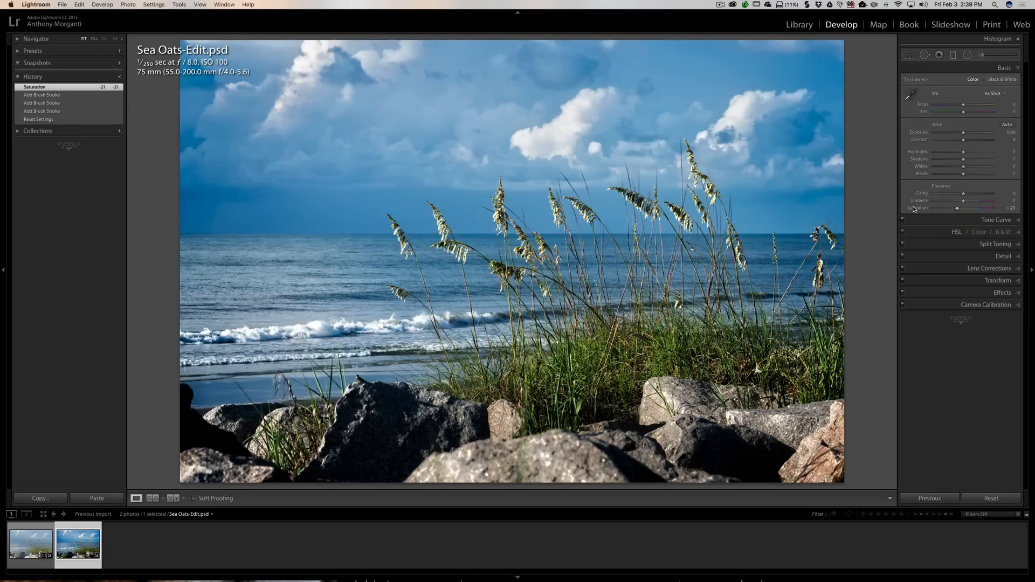
pyautogui.doubleClick(915, 208)
pyautogui.click(1000, 69)
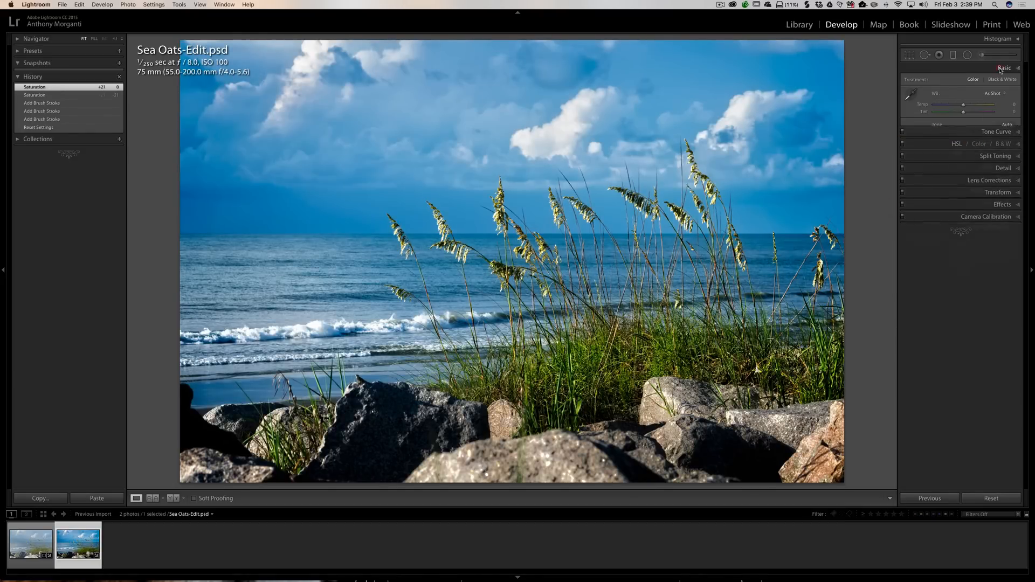